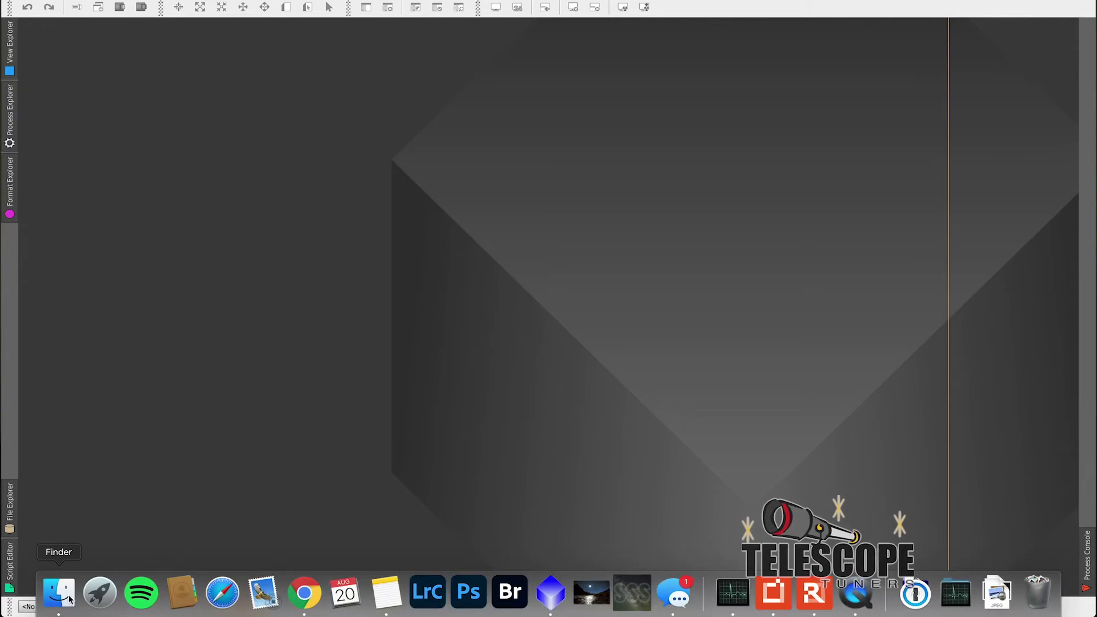
In Finder, browse to Astro Storage > Images > M31 Mosaic > 1 and preview the Blue, Green, Luminance and Red files.
{"action": "left_click", "coordinate": [60, 577]}
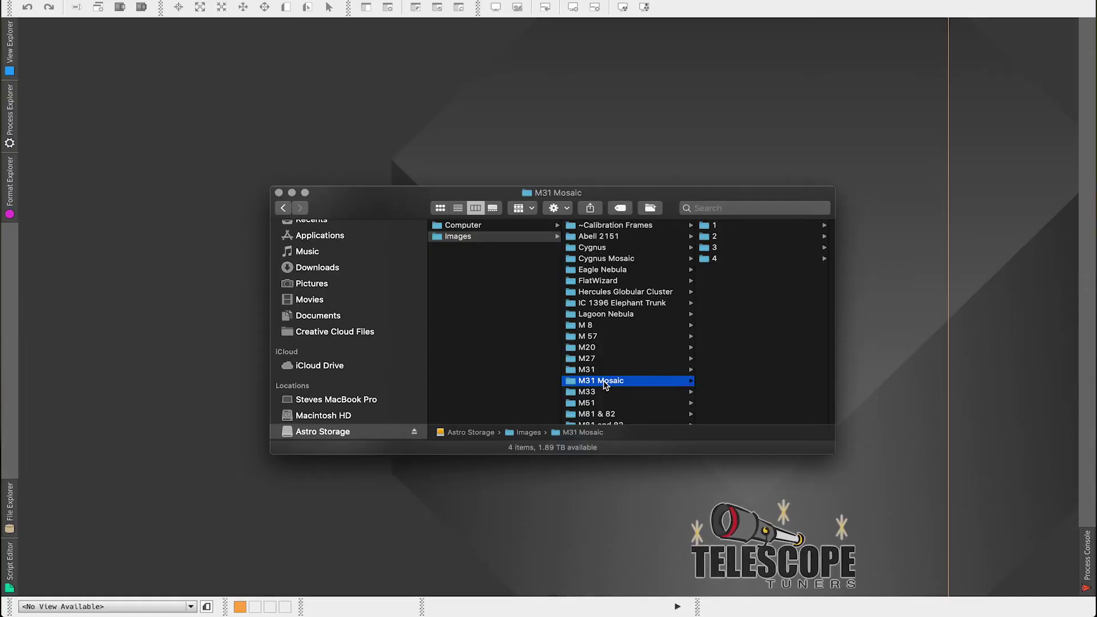
{"action": "left_click", "coordinate": [719, 227]}
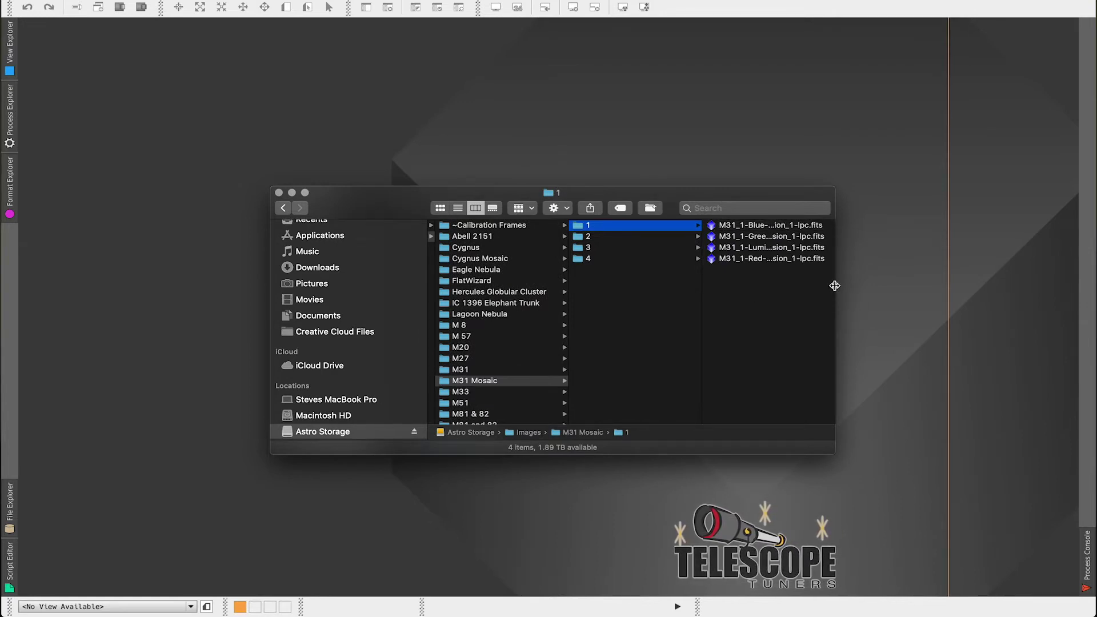
{"action": "left_click_drag", "start_coordinate": [835, 285], "coordinate": [867, 289]}
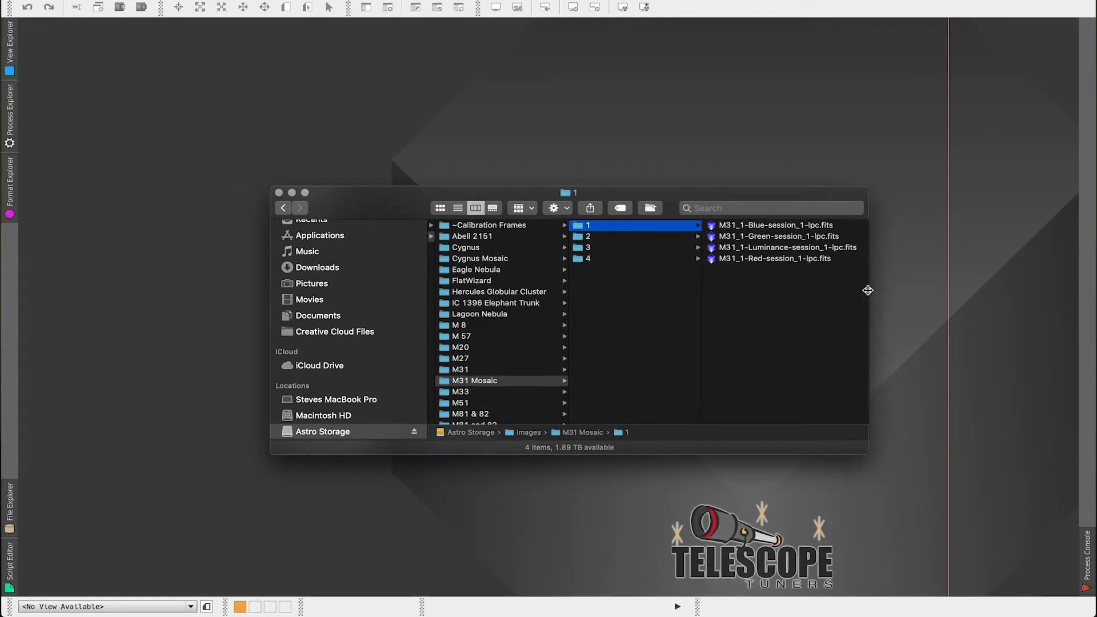
{"action": "left_click", "coordinate": [796, 227]}
{"action": "left_click", "coordinate": [684, 237]}
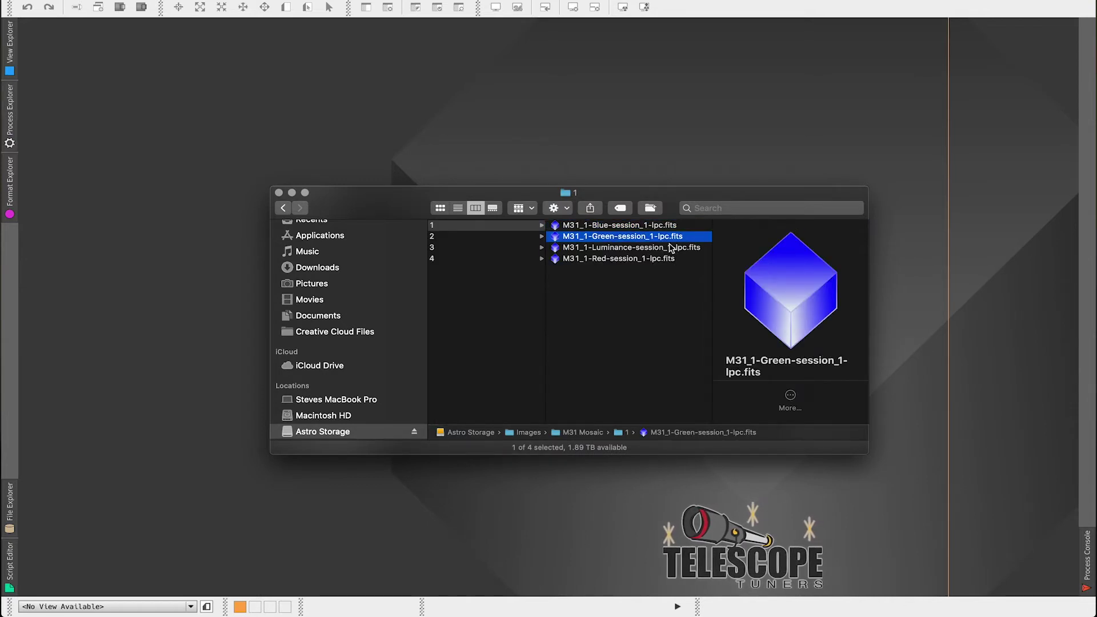
{"action": "left_click", "coordinate": [653, 250]}
{"action": "left_click", "coordinate": [635, 259]}
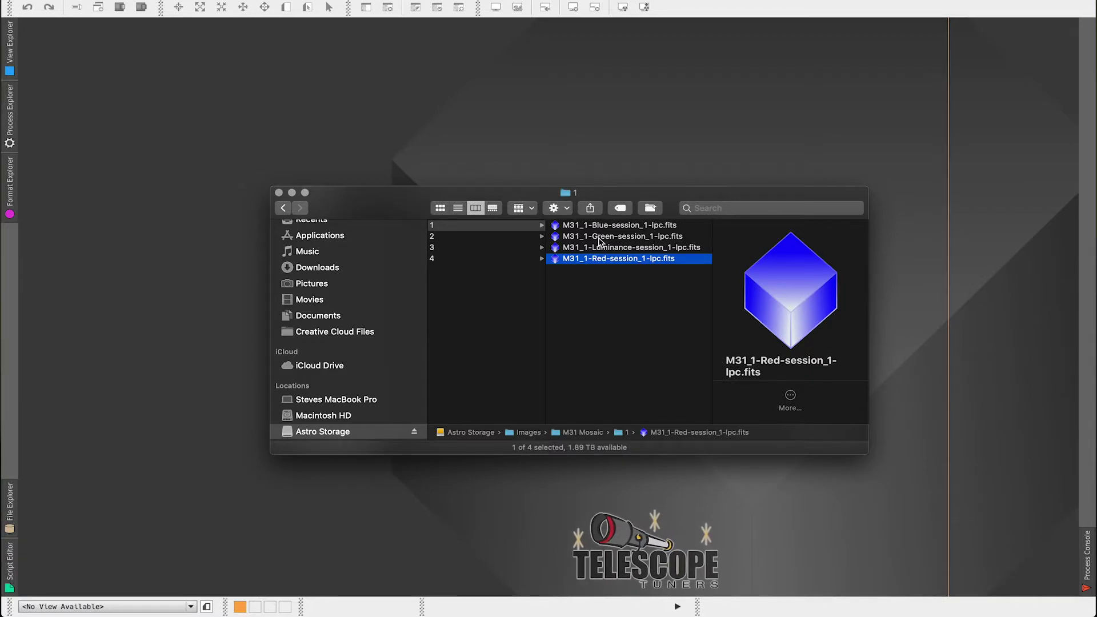
Select all four M31_1 session_1 .fits files and drop them onto PixInsight.
{"action": "left_click", "coordinate": [594, 226], "text": "shift"}
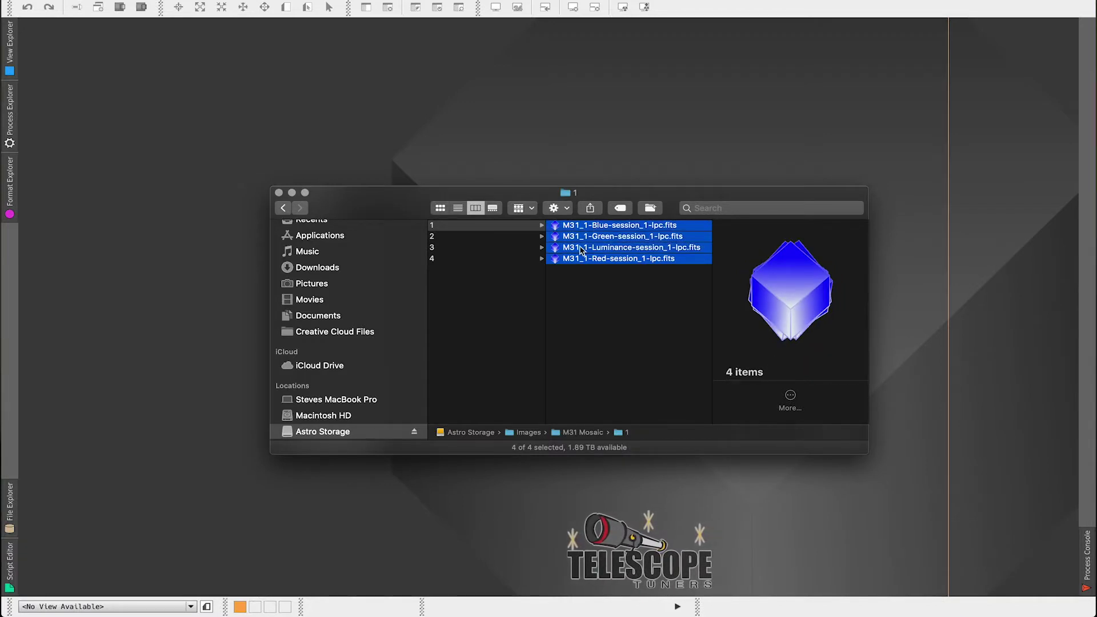
{"action": "left_click_drag", "start_coordinate": [581, 250], "coordinate": [280, 320]}
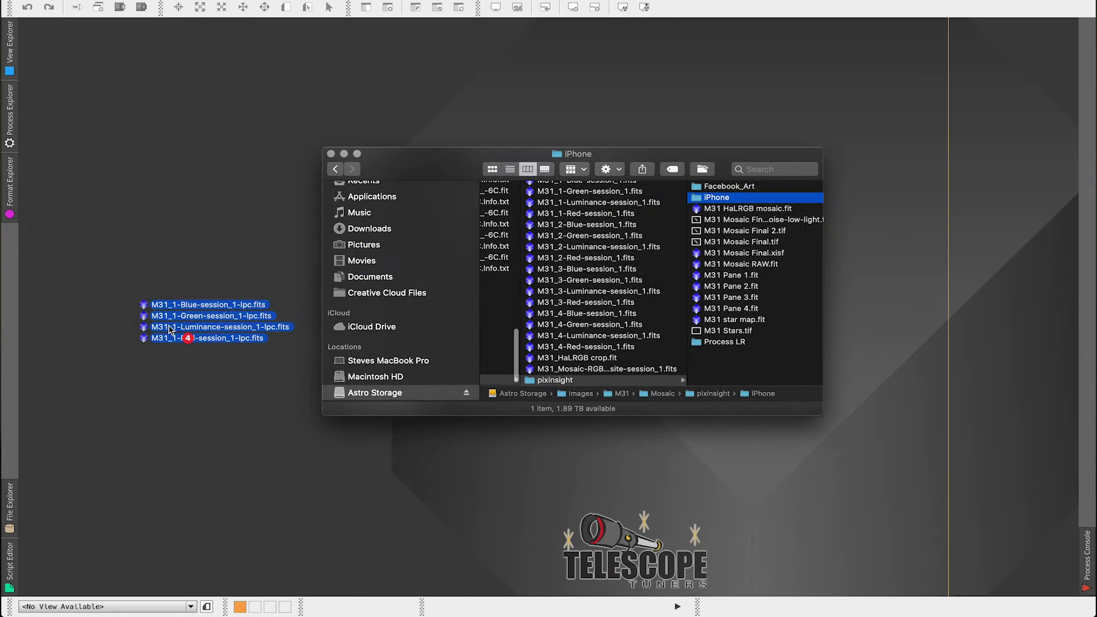
{"action": "left_click_drag", "start_coordinate": [174, 320], "coordinate": [169, 325]}
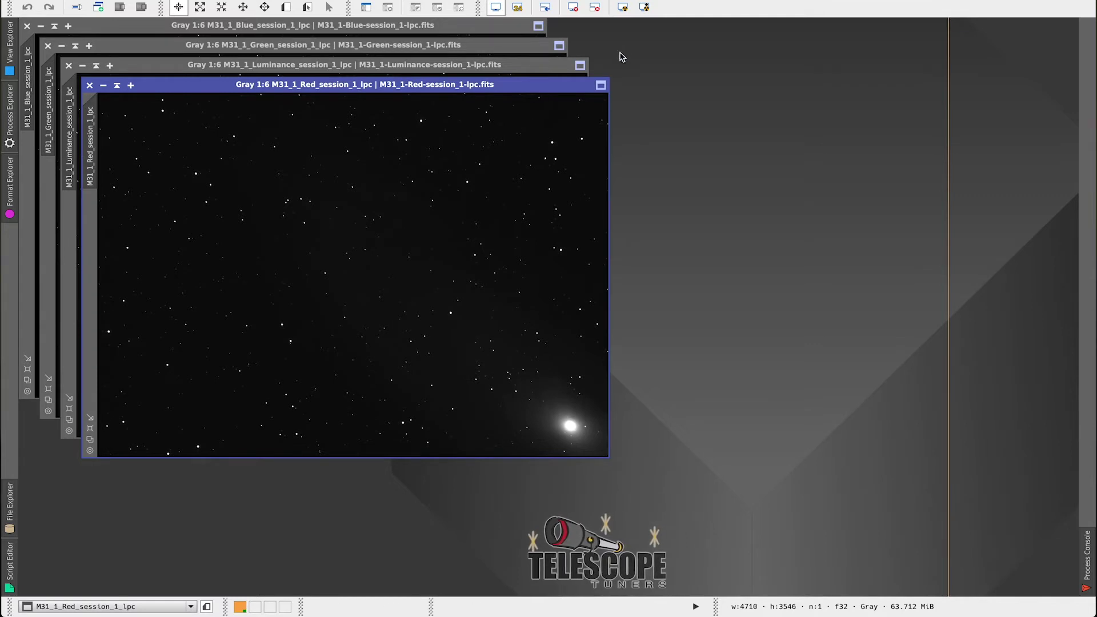
Apply STF AutoStretch to the Red, Luminance, Green and Blue images in turn, ending with Red in front.
{"action": "left_click", "coordinate": [626, 9]}
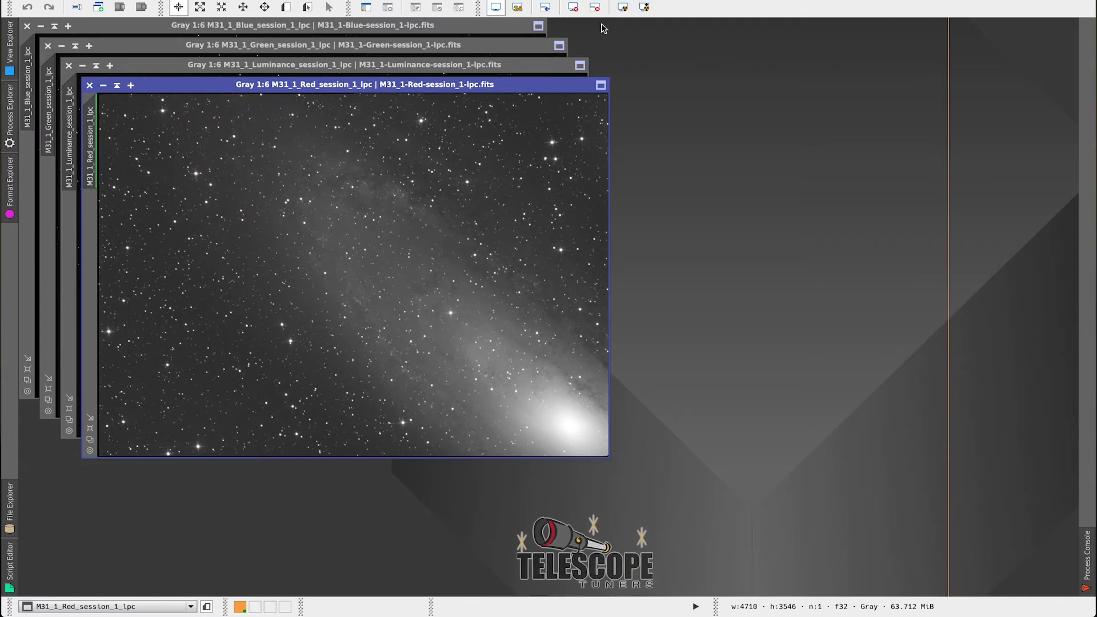
{"action": "key", "text": "ctrl+Tab"}
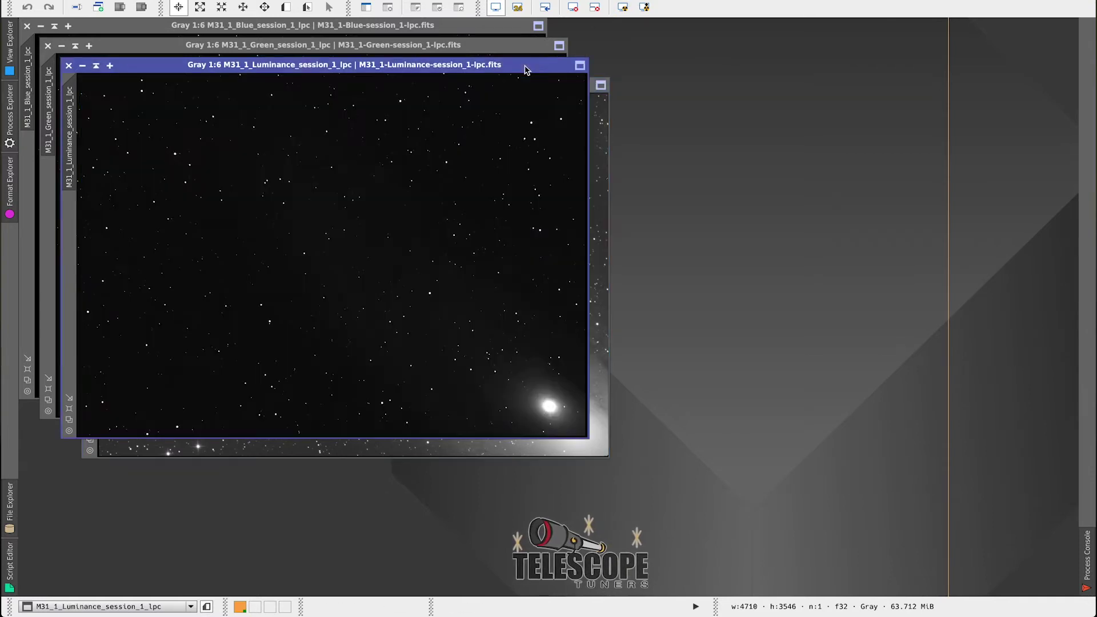
{"action": "left_click", "coordinate": [623, 9]}
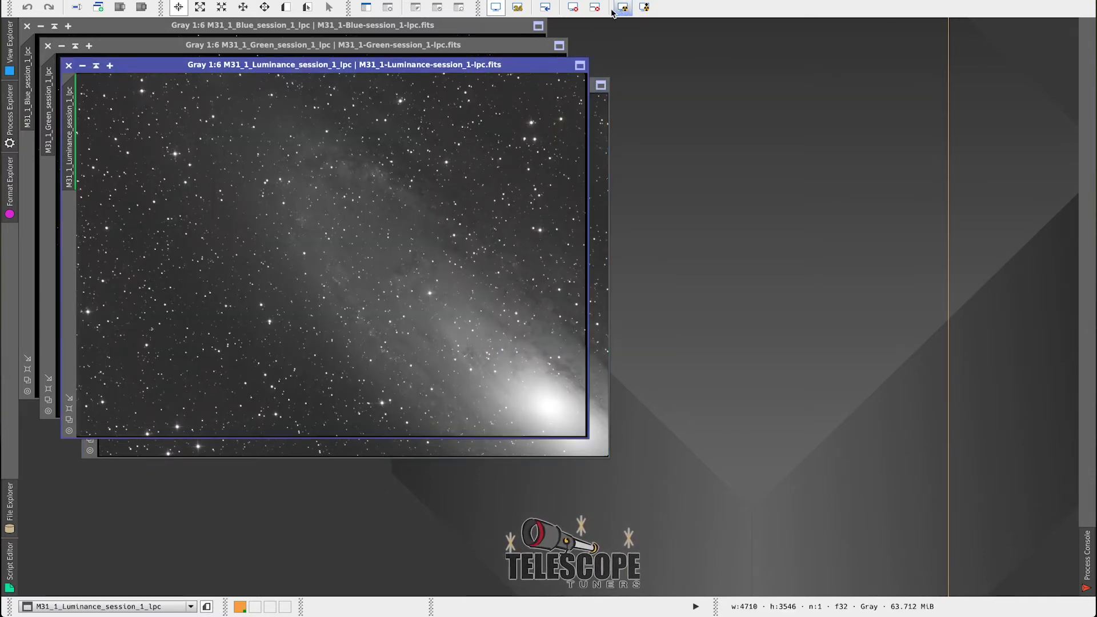
{"action": "key", "text": "ctrl+Tab"}
{"action": "left_click", "coordinate": [622, 9]}
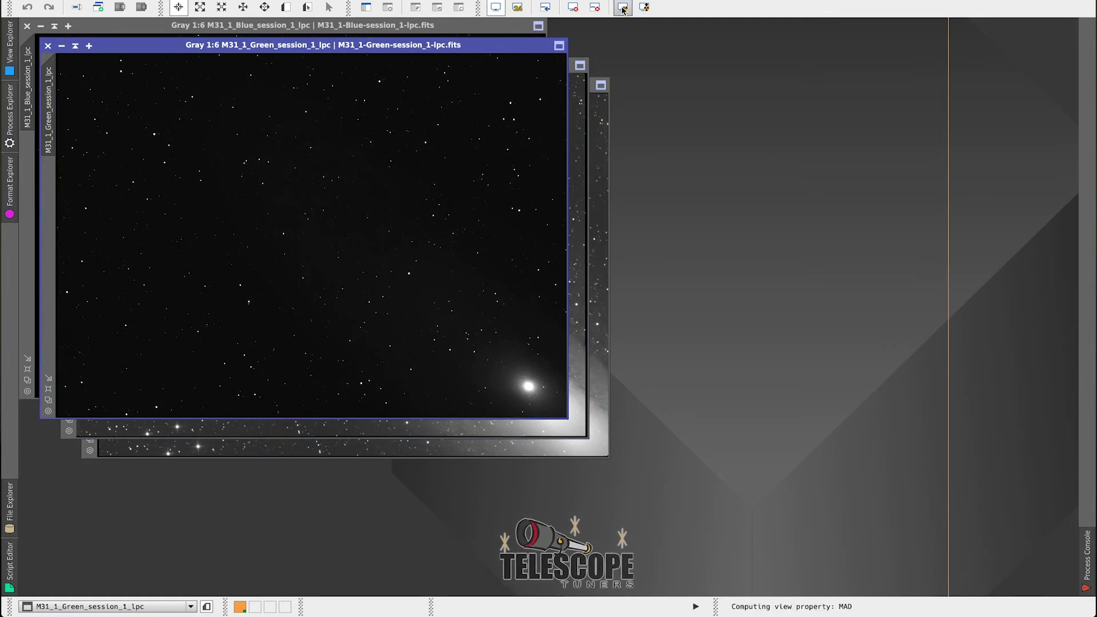
{"action": "left_click", "coordinate": [449, 28]}
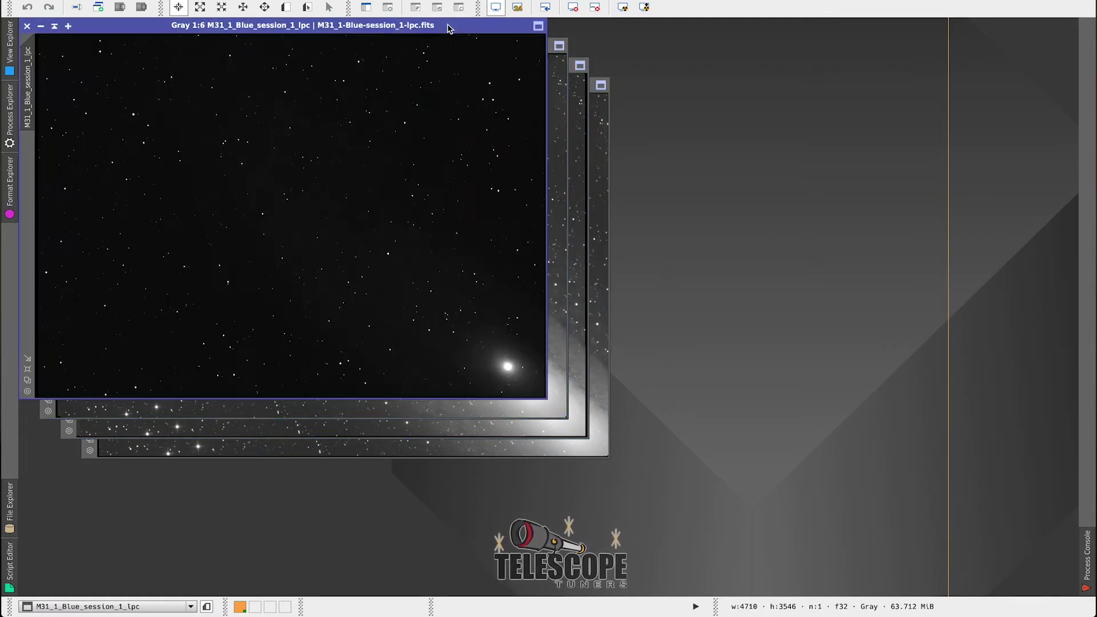
{"action": "left_click", "coordinate": [623, 9]}
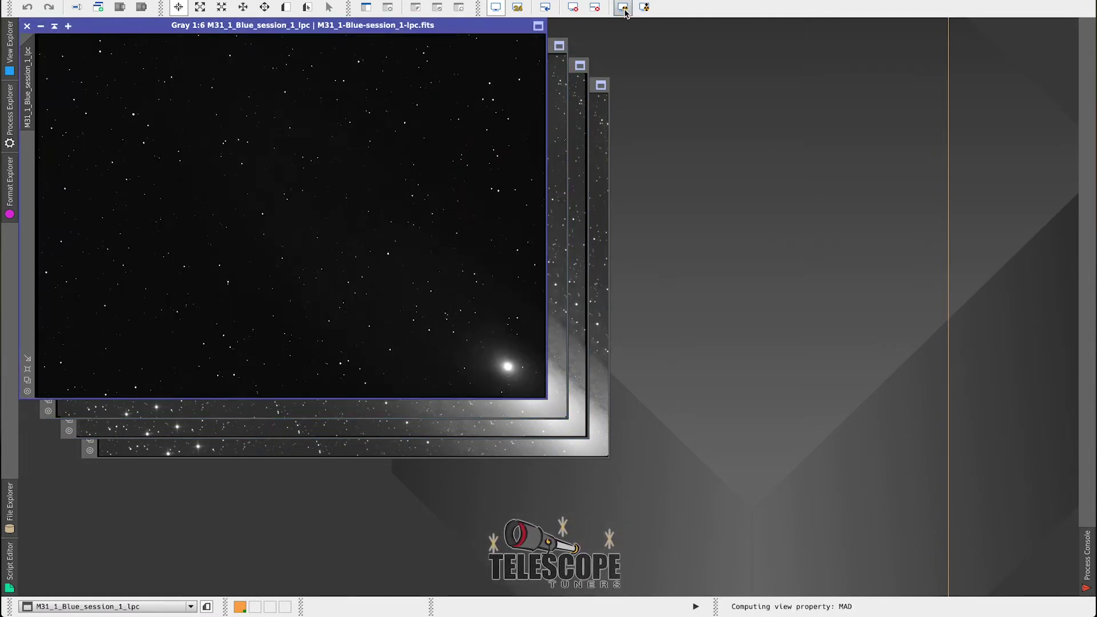
{"action": "key", "text": "ctrl+Tab"}
{"action": "key", "text": "ctrl+Tab"}
{"action": "key", "text": "ctrl+Tab"}
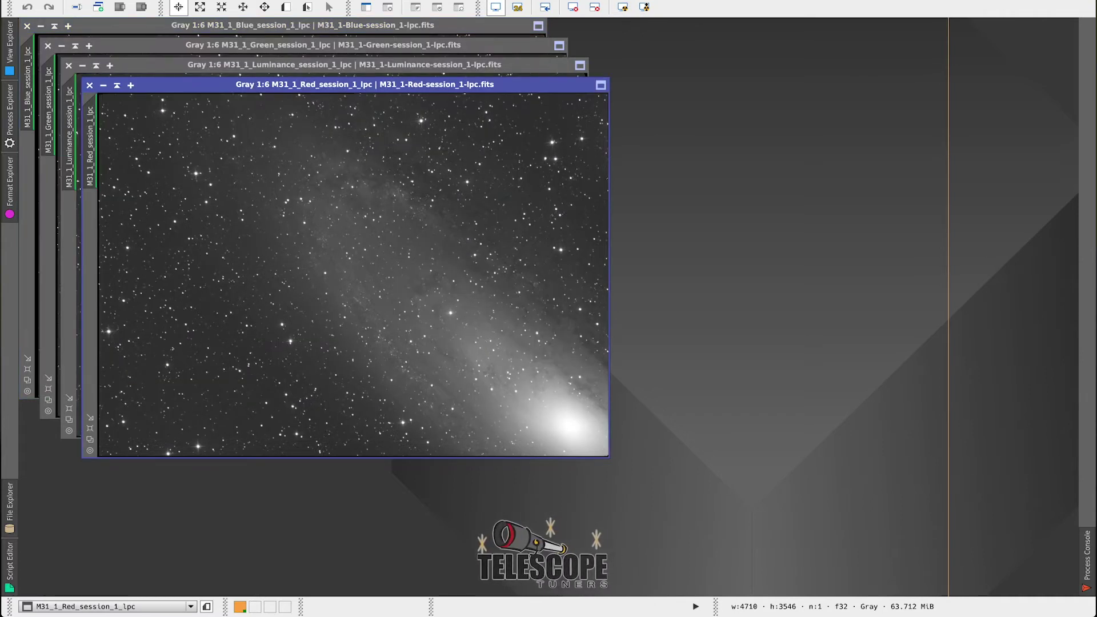
Launch LRGBCombination from the Process > All Processes list.
{"action": "left_click", "coordinate": [311, 0]}
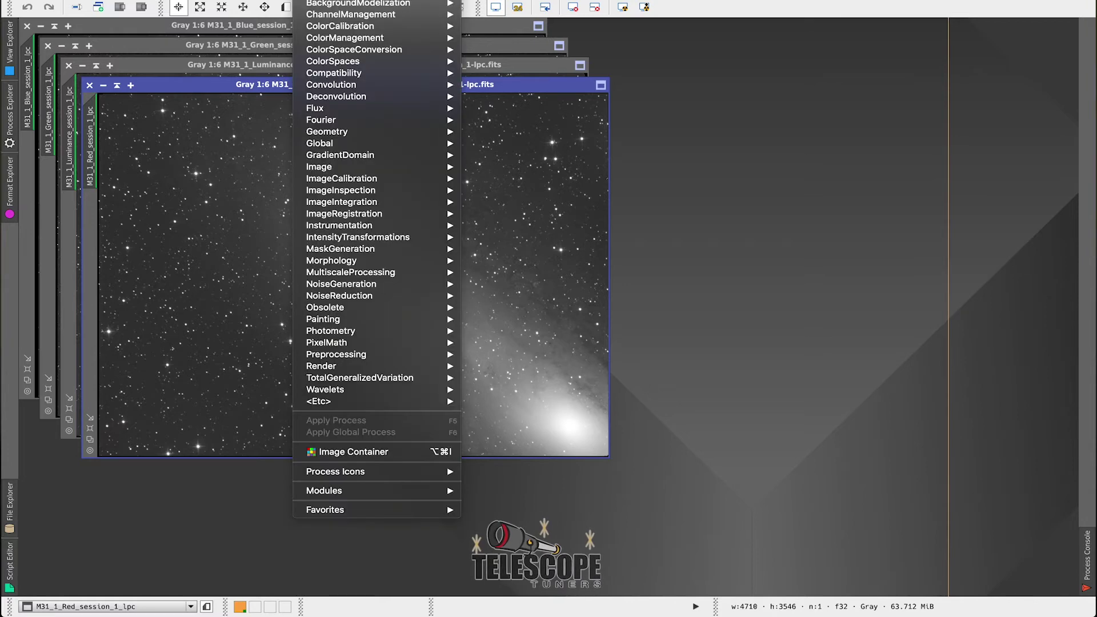
{"action": "mouse_move", "coordinate": [446, 0]}
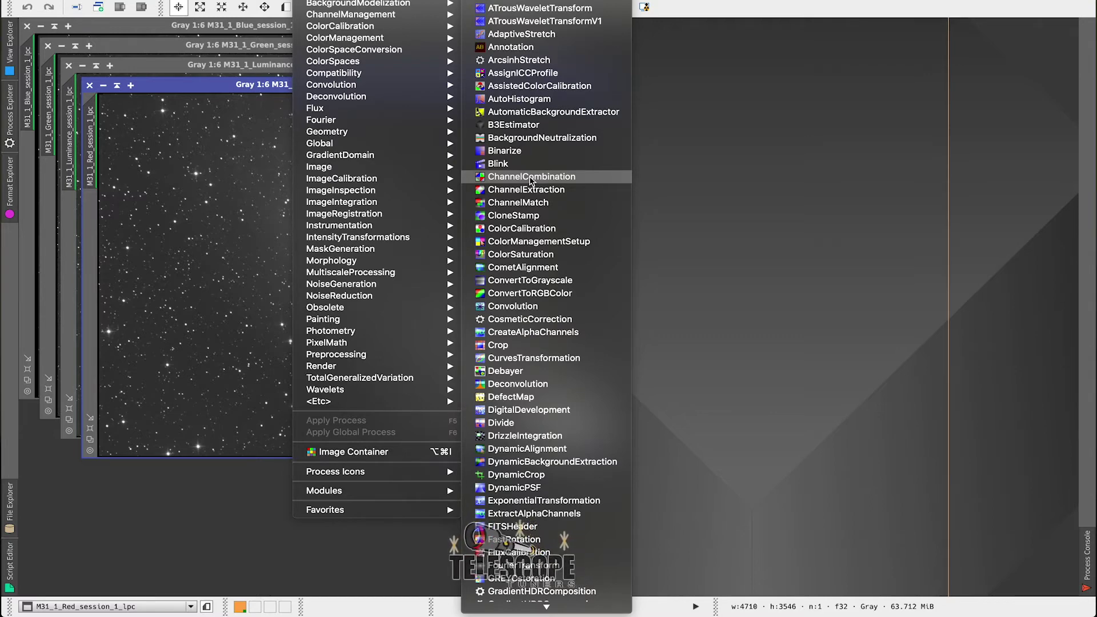
{"action": "scroll", "coordinate": [531, 180], "scroll_direction": "down", "scroll_amount": 10}
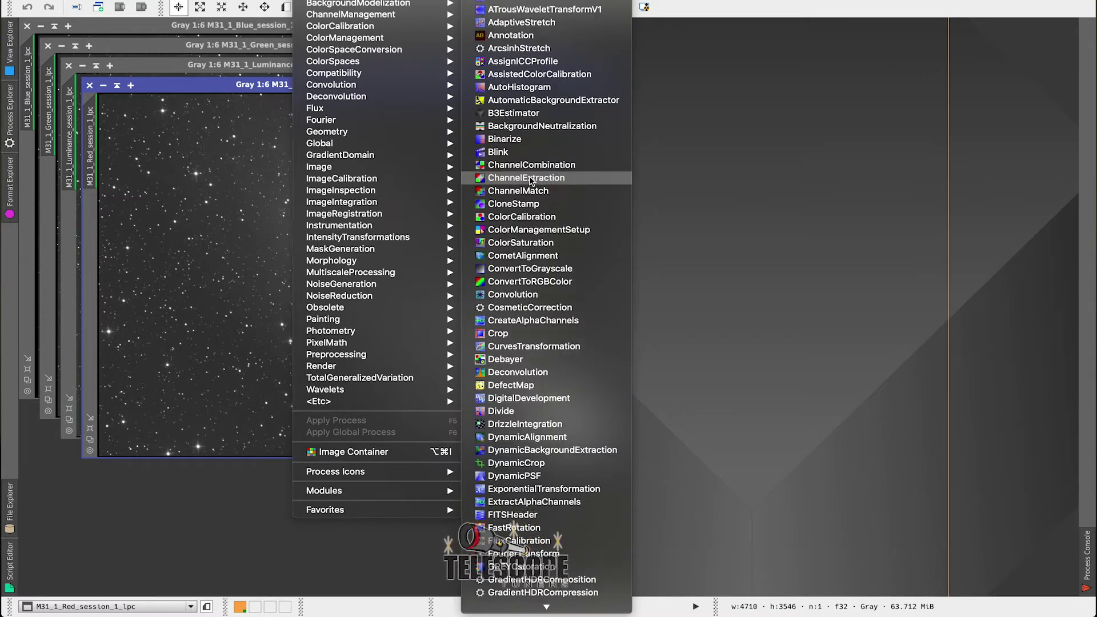
{"action": "scroll", "coordinate": [531, 180], "scroll_direction": "down", "scroll_amount": 5}
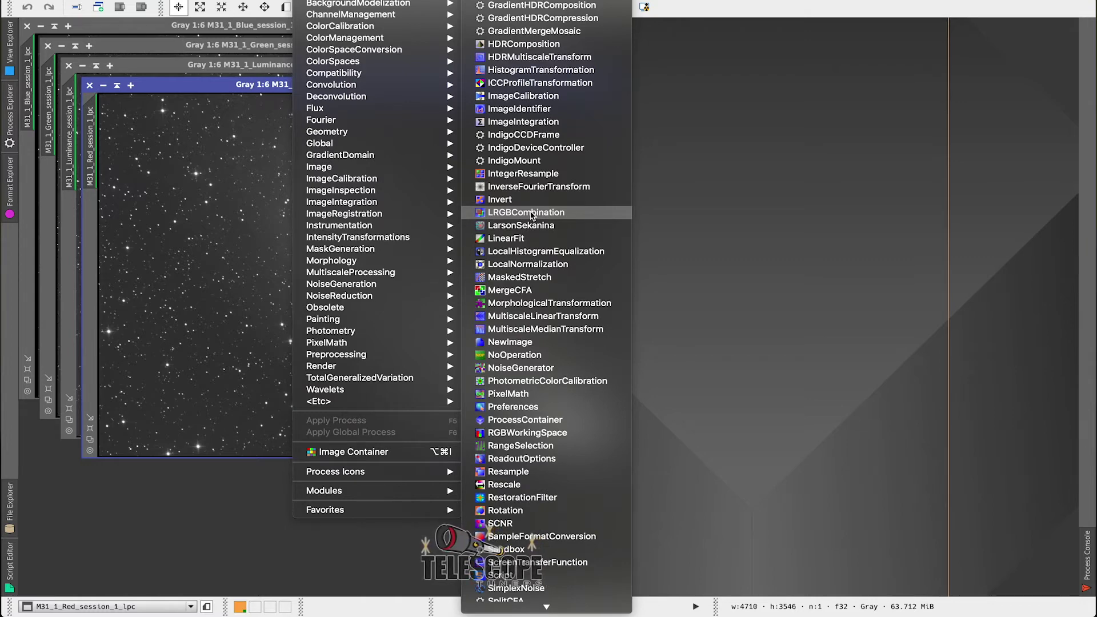
{"action": "left_click", "coordinate": [531, 212]}
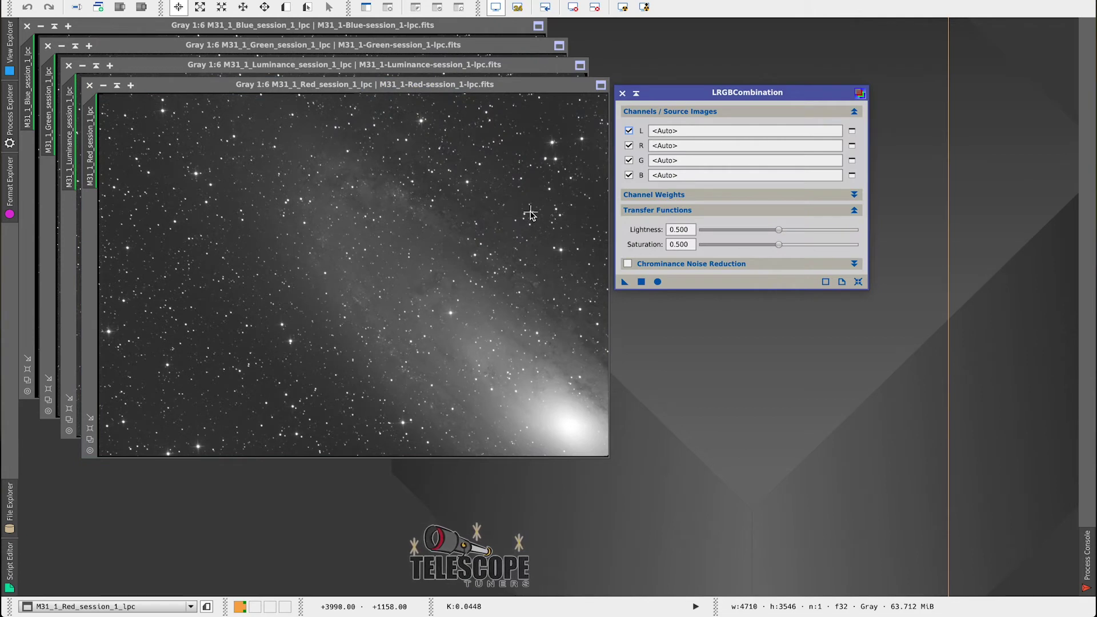
Assign the Luminance frame to the L channel and the Red session frame to R.
{"action": "left_click", "coordinate": [851, 131]}
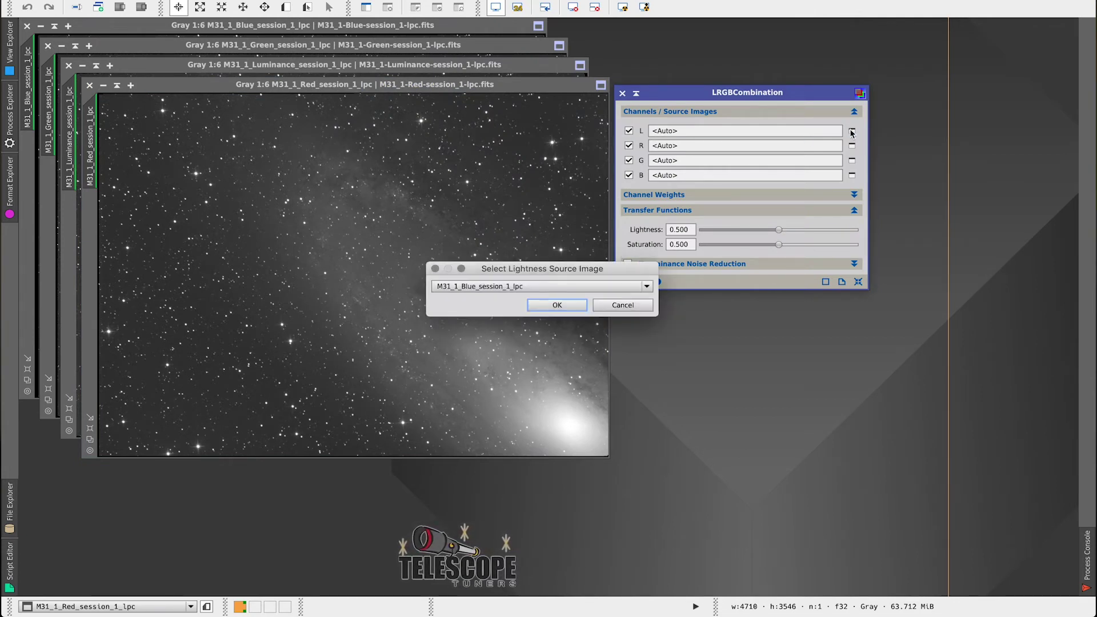
{"action": "left_click", "coordinate": [565, 293]}
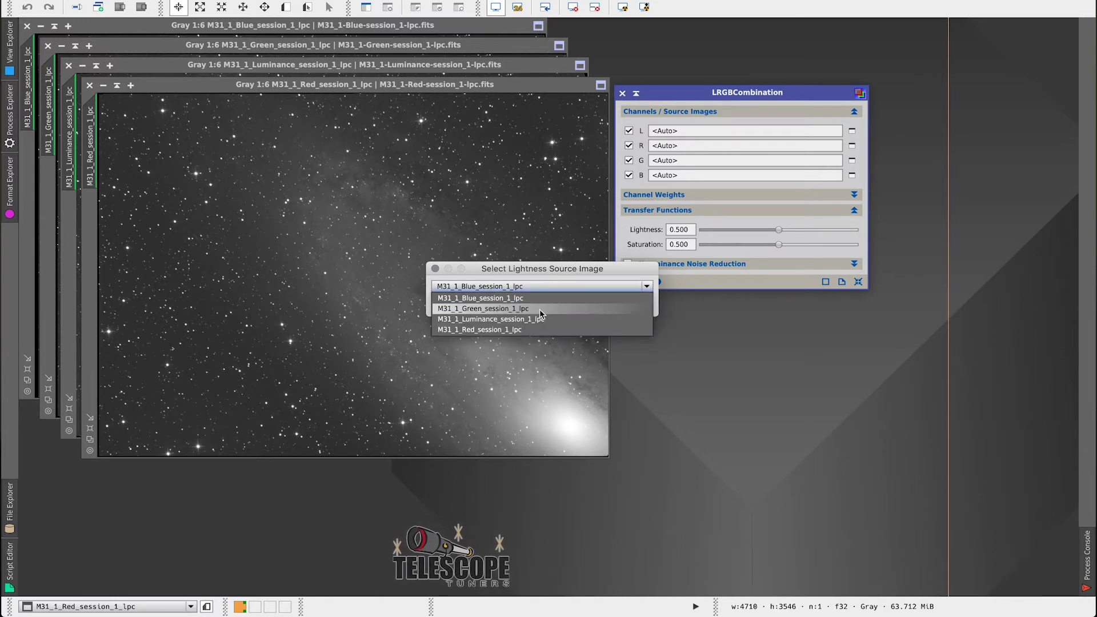
{"action": "left_click", "coordinate": [533, 322]}
{"action": "left_click", "coordinate": [553, 305]}
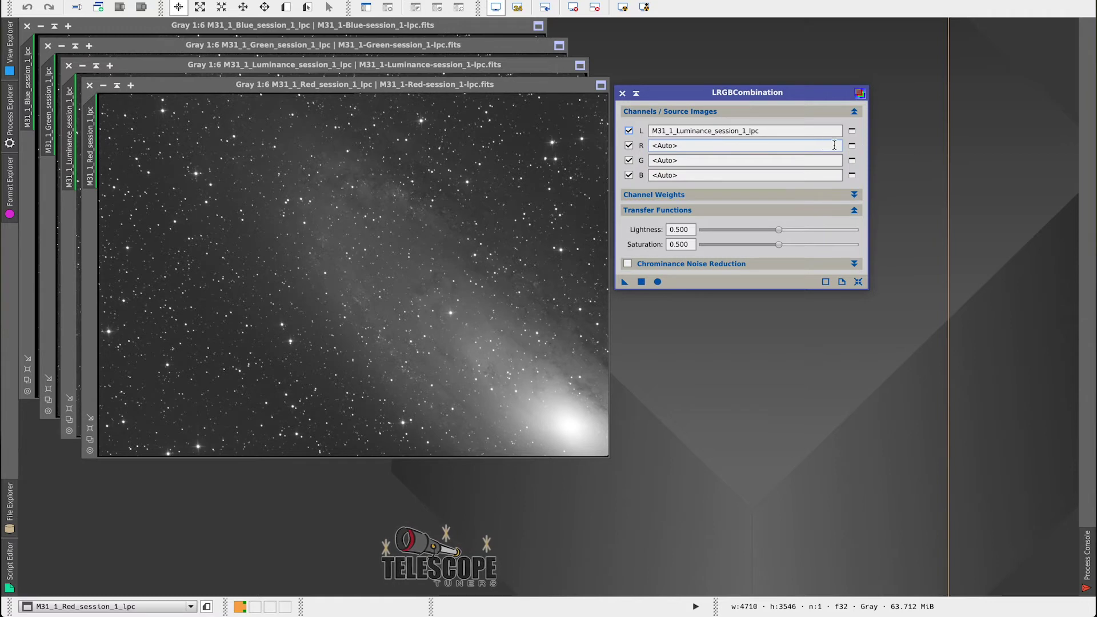
{"action": "left_click", "coordinate": [852, 146]}
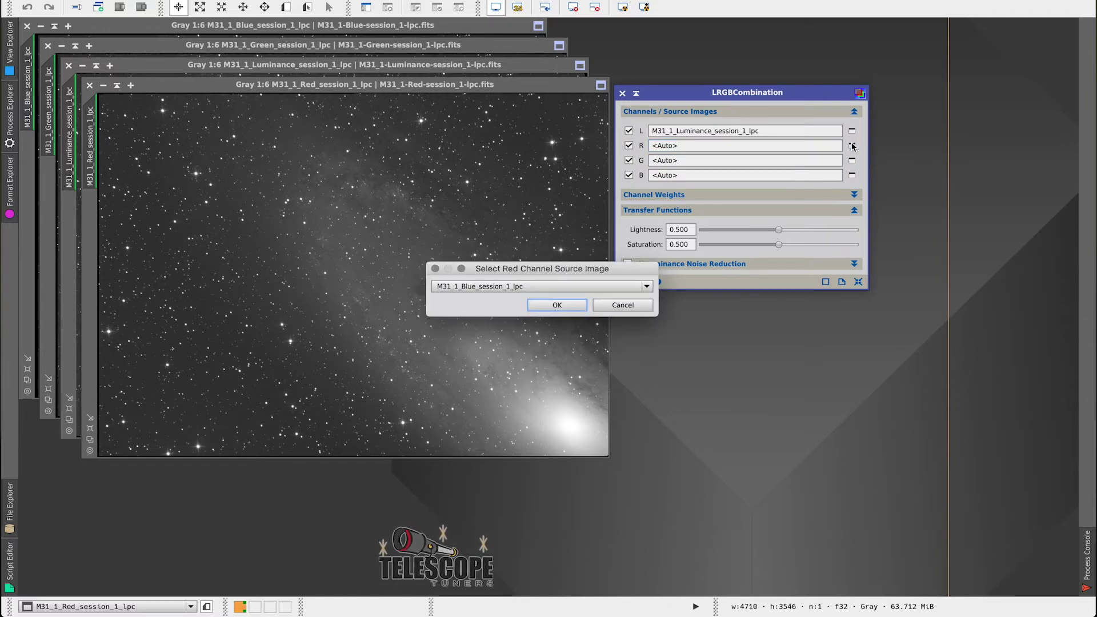
{"action": "left_click", "coordinate": [609, 288]}
{"action": "left_click", "coordinate": [531, 330]}
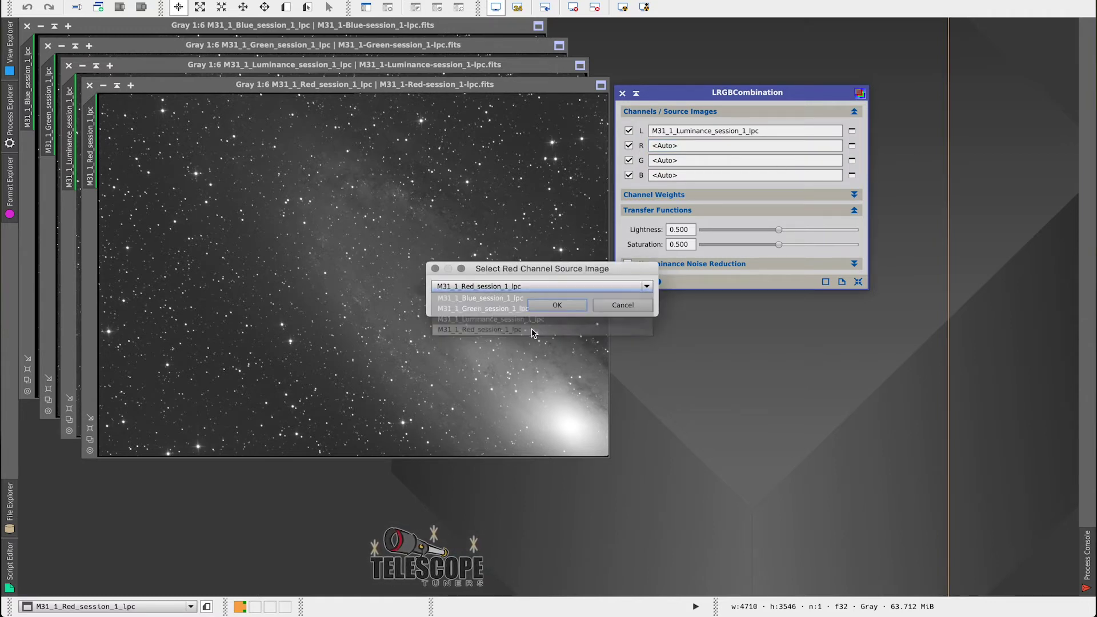
{"action": "left_click", "coordinate": [558, 305]}
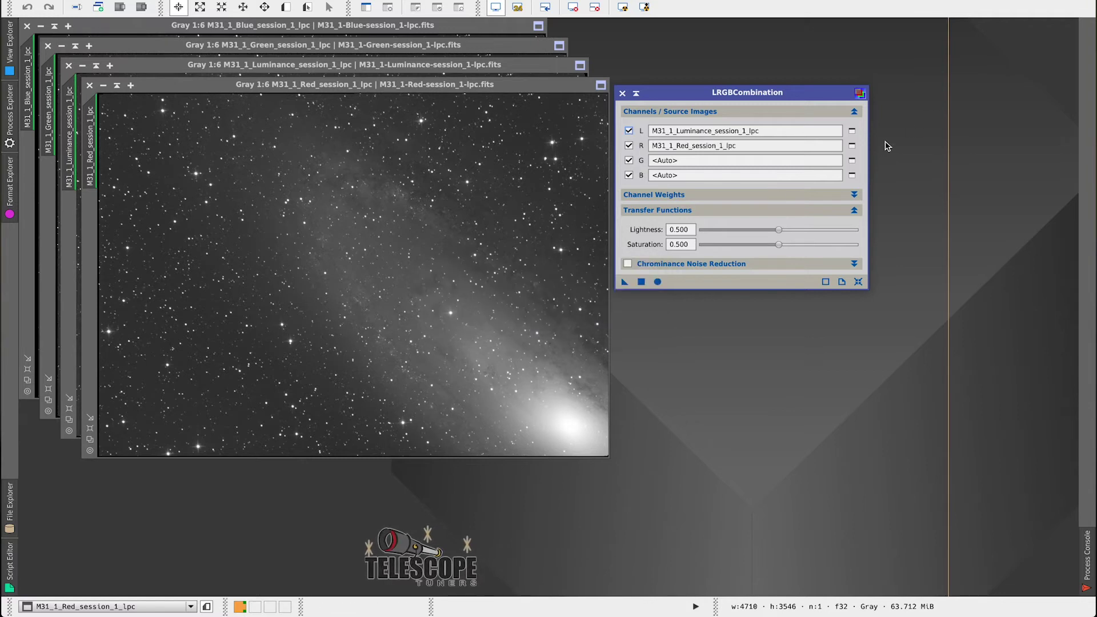
Assign the Green and Blue session frames to G and B, then apply the combination.
{"action": "left_click", "coordinate": [852, 161]}
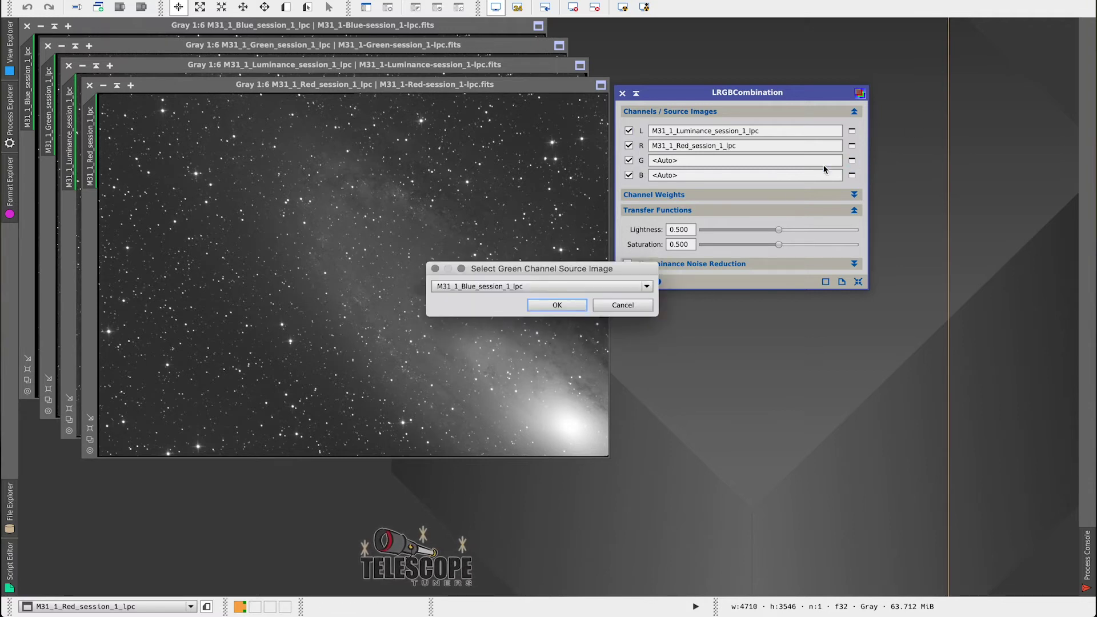
{"action": "left_click", "coordinate": [510, 286]}
{"action": "left_click", "coordinate": [503, 308]}
{"action": "left_click", "coordinate": [558, 305]}
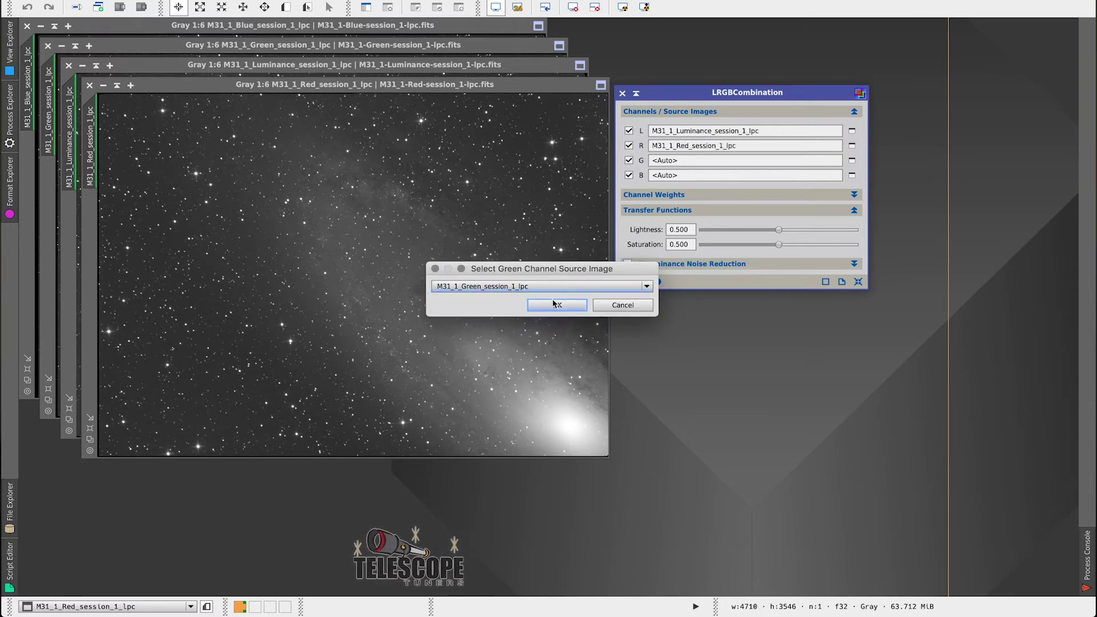
{"action": "left_click", "coordinate": [852, 175]}
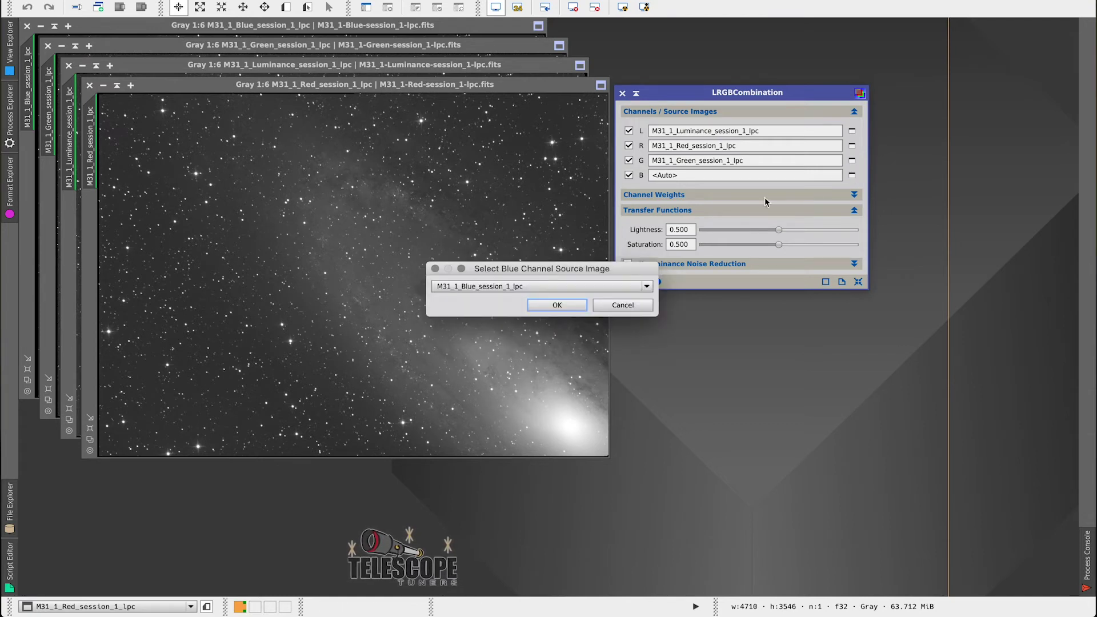
{"action": "left_click", "coordinate": [559, 305]}
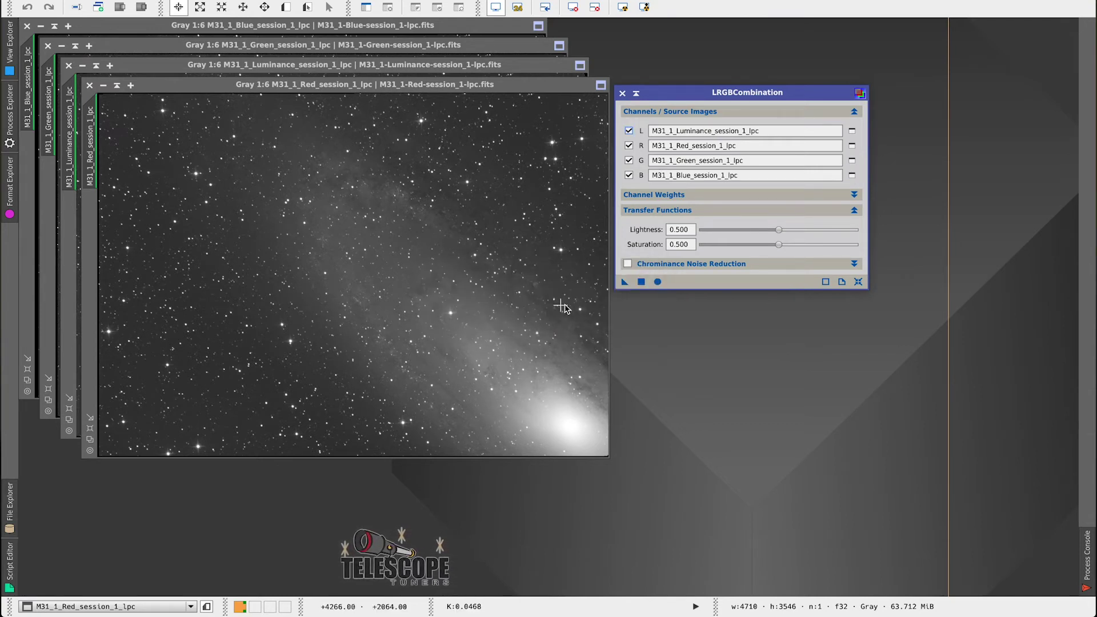
{"action": "left_click", "coordinate": [658, 282]}
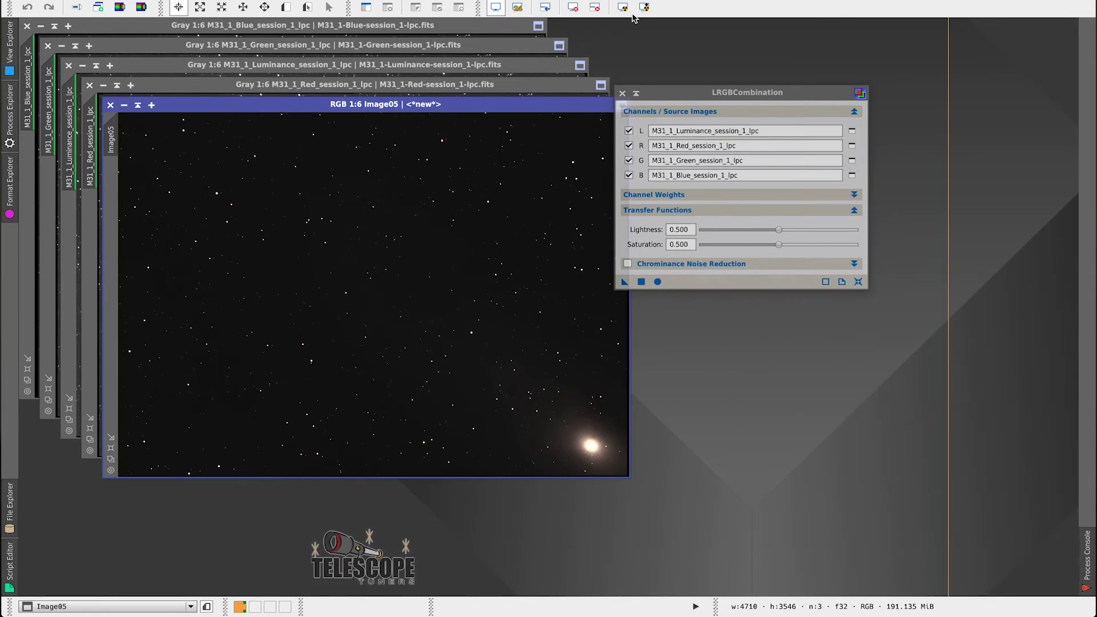
Auto-stretch Image05, enlarge its window to fill the workspace, and close the LRGBCombination panel.
{"action": "left_click", "coordinate": [623, 7]}
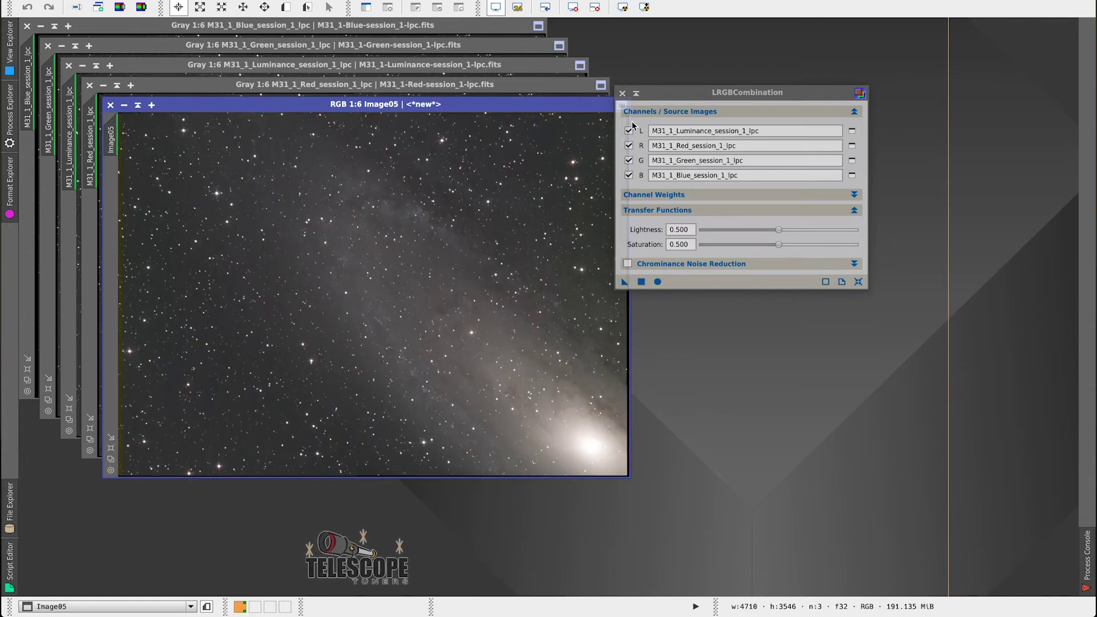
{"action": "left_click_drag", "start_coordinate": [670, 101], "coordinate": [770, 76]}
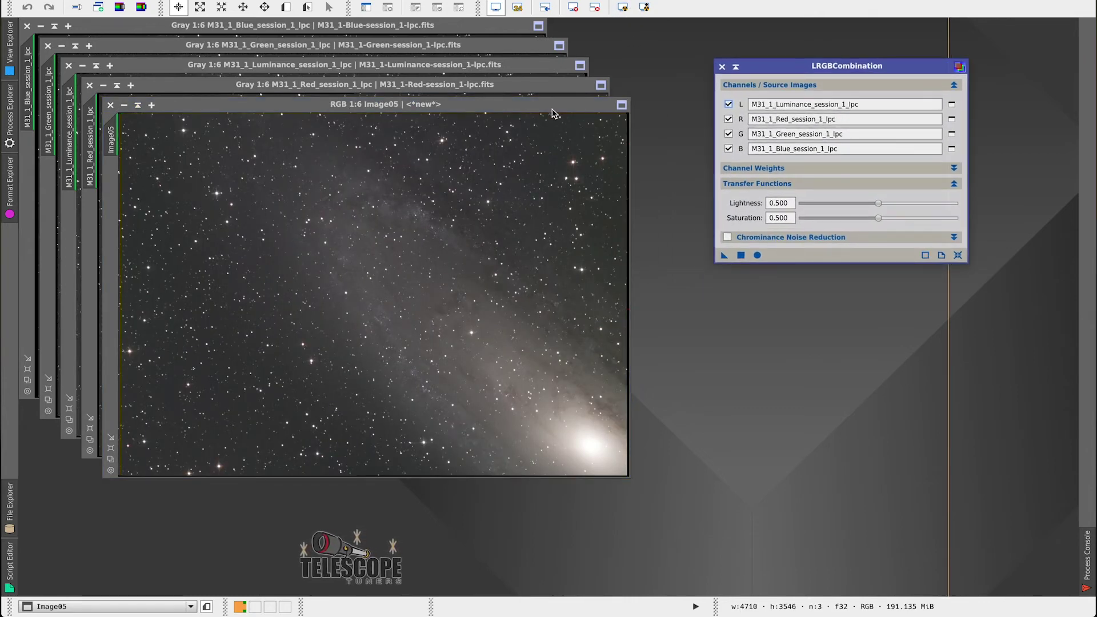
{"action": "left_click_drag", "start_coordinate": [553, 109], "coordinate": [583, 100]}
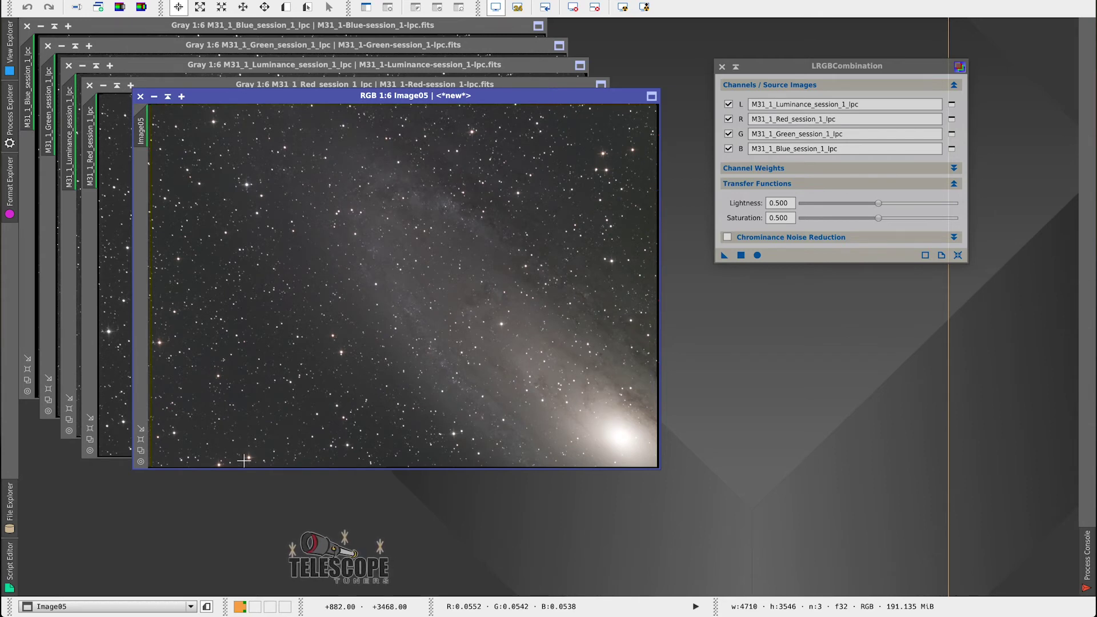
{"action": "left_click", "coordinate": [141, 438]}
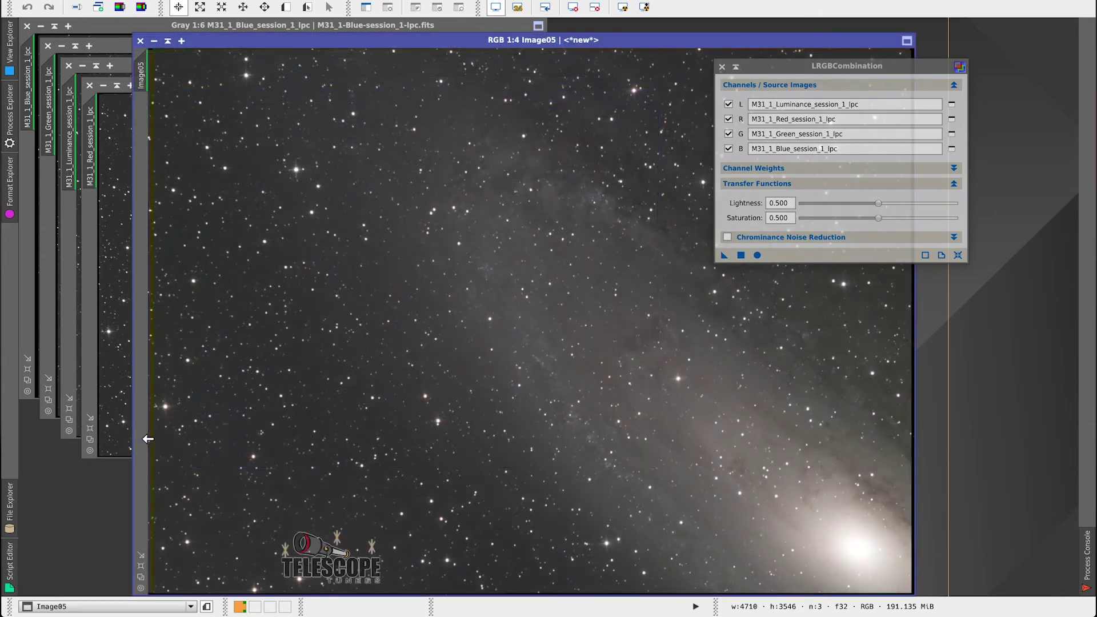
{"action": "left_click", "coordinate": [722, 68]}
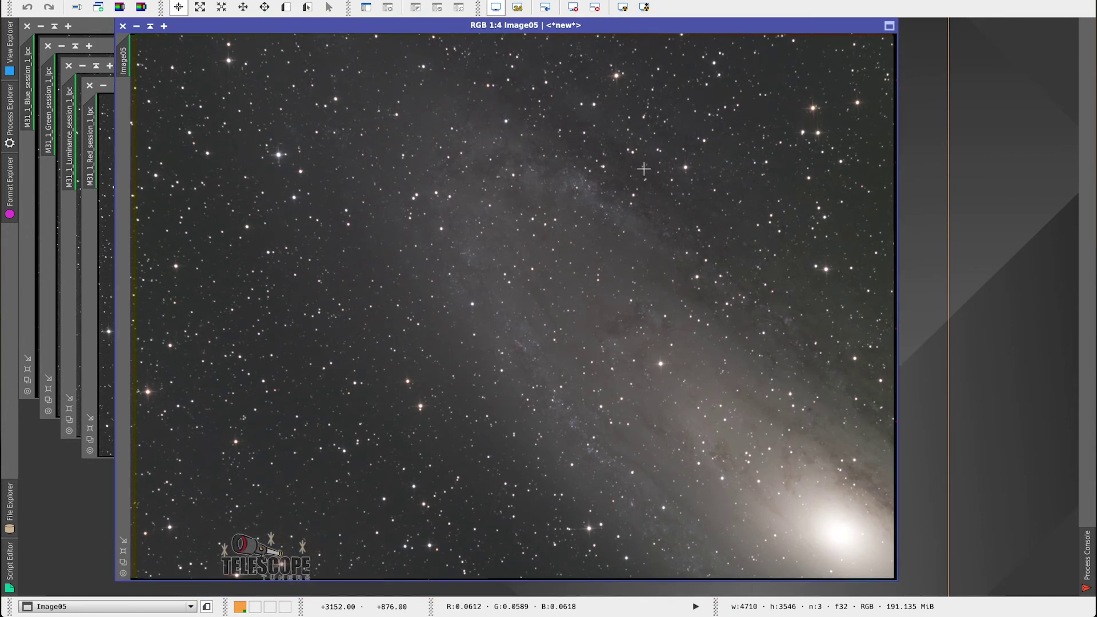
Close Image05, open ChannelCombination and set the Red session frame as the R source.
{"action": "left_click", "coordinate": [122, 26]}
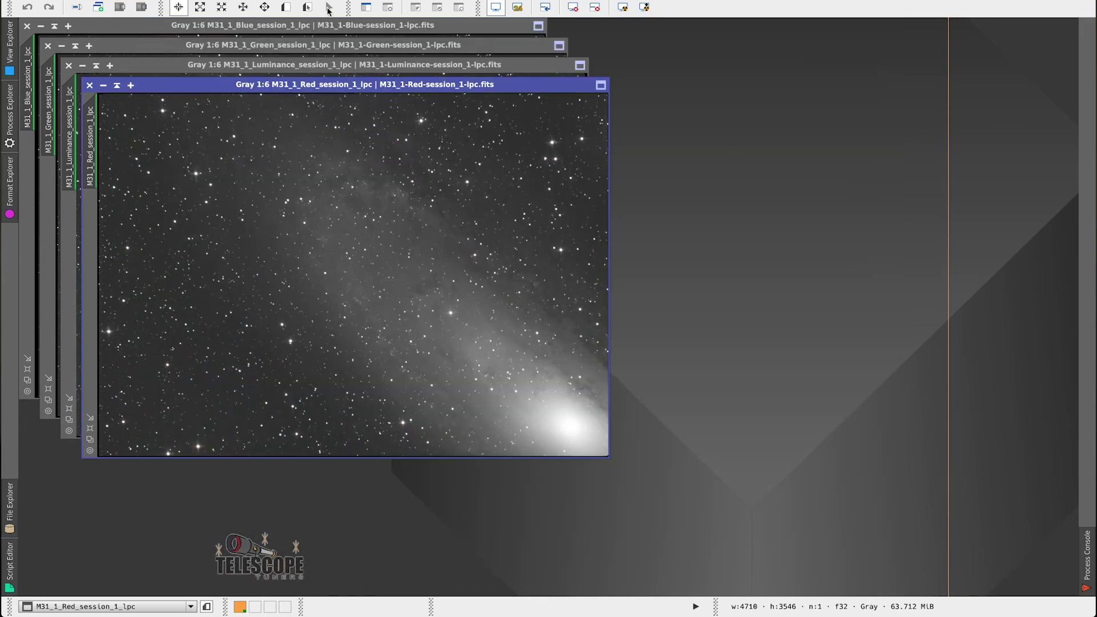
{"action": "left_click", "coordinate": [307, 7]}
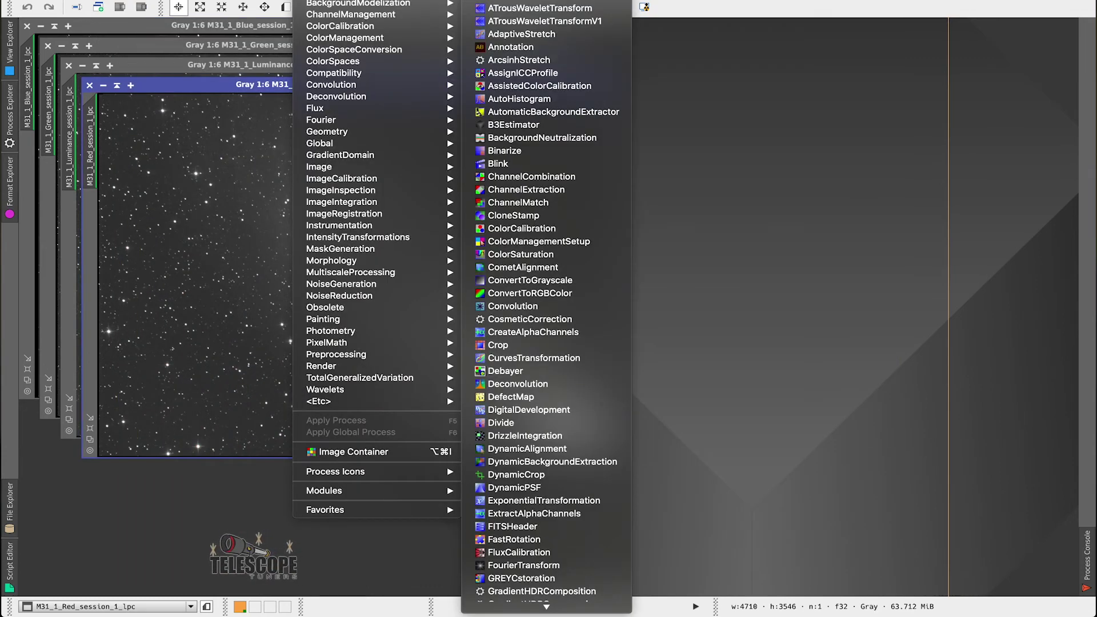
{"action": "left_click", "coordinate": [532, 176]}
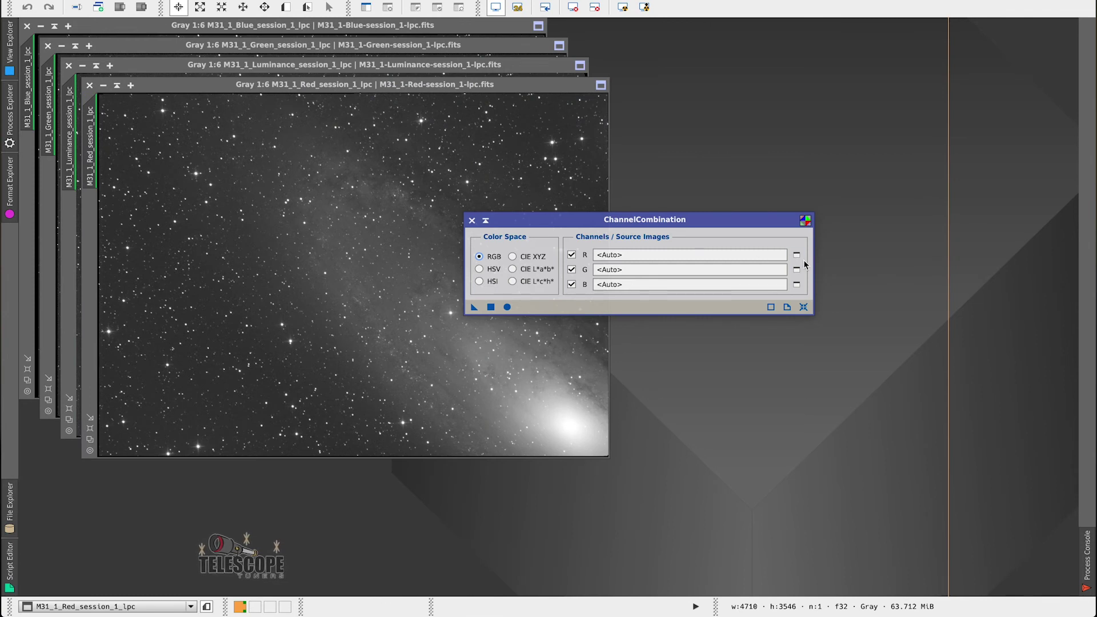
{"action": "left_click", "coordinate": [797, 256]}
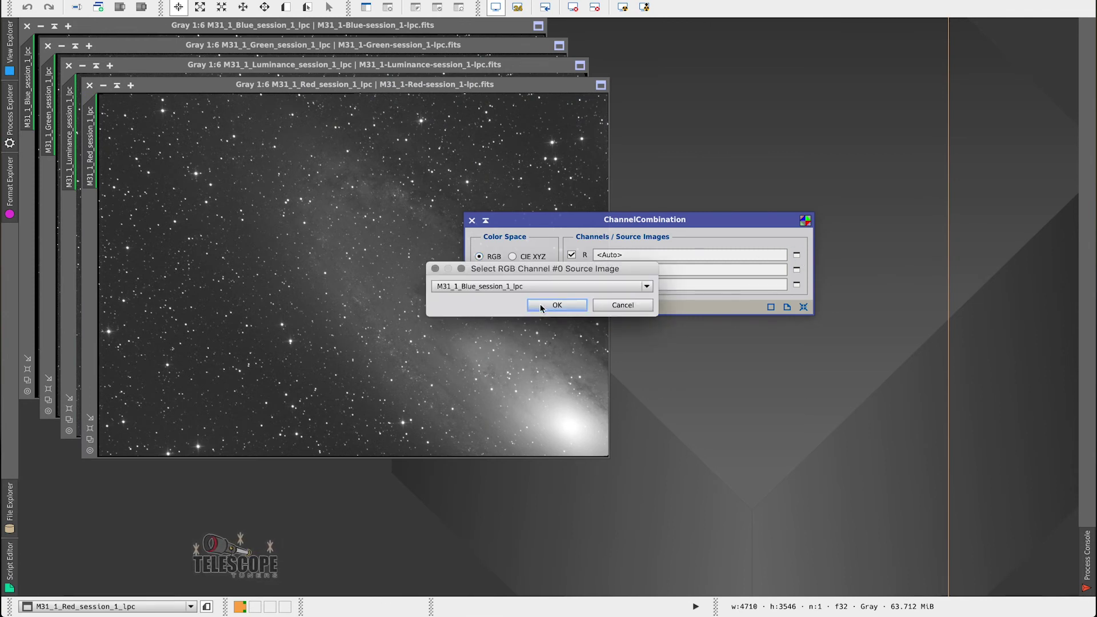
{"action": "left_click", "coordinate": [541, 286]}
{"action": "left_click", "coordinate": [526, 330]}
{"action": "left_click", "coordinate": [556, 306]}
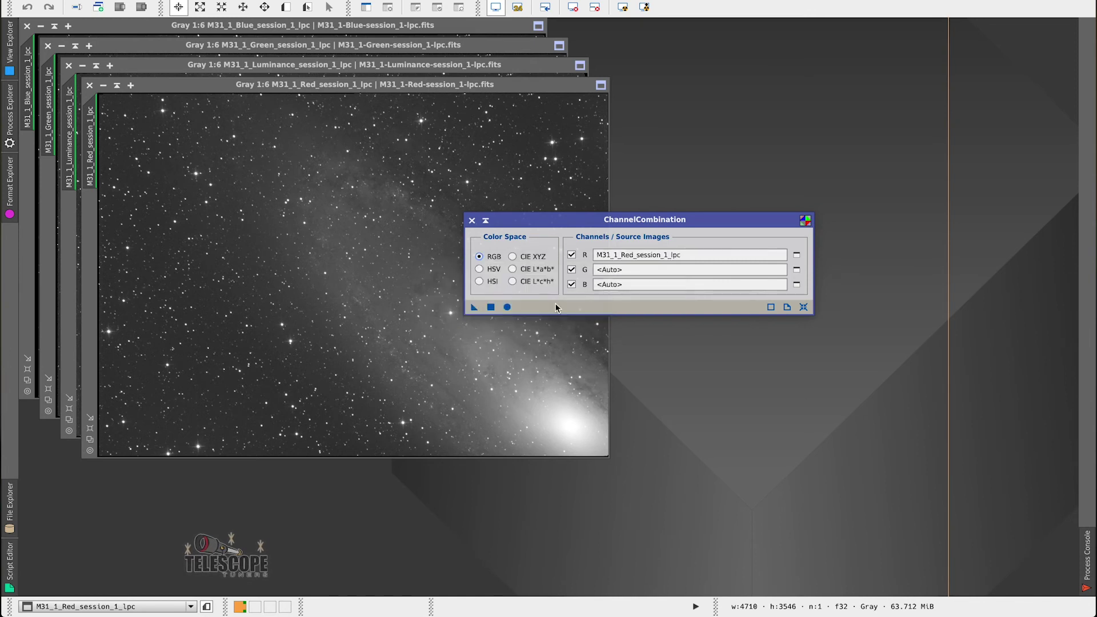
Set the Green and Blue session frames as G and B sources and run the combination.
{"action": "left_click", "coordinate": [796, 270]}
{"action": "left_click", "coordinate": [634, 287]}
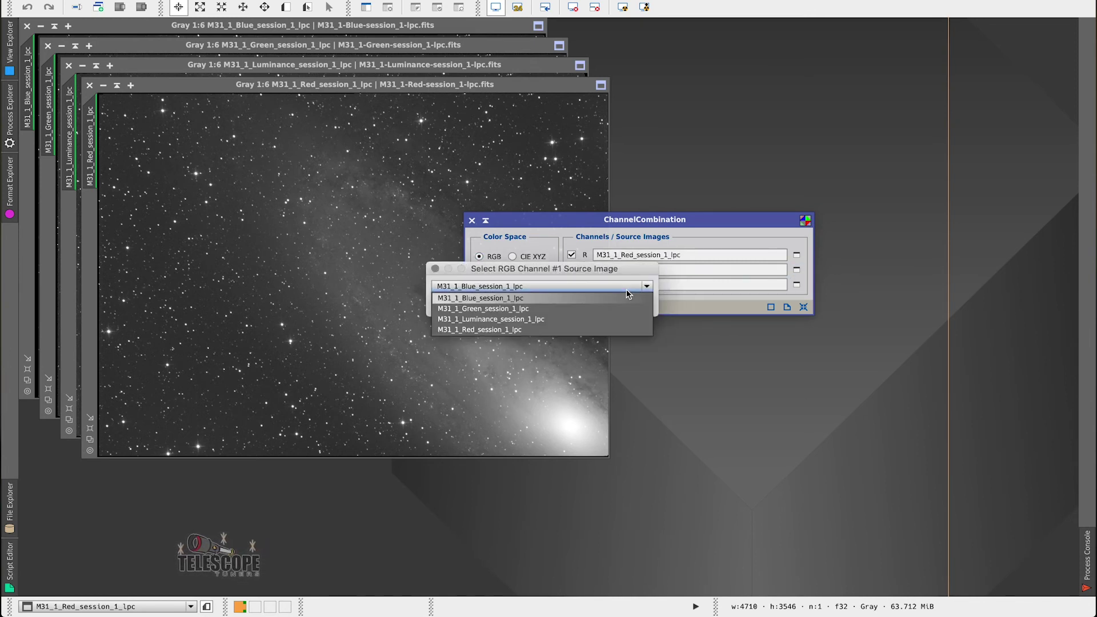
{"action": "left_click", "coordinate": [573, 310]}
{"action": "left_click", "coordinate": [570, 306]}
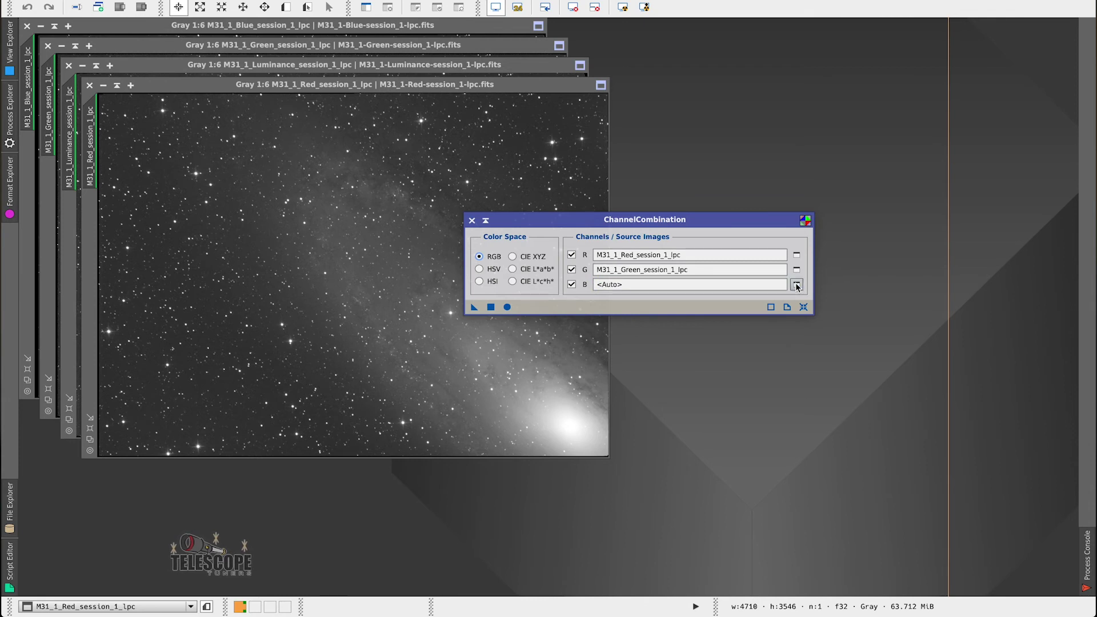
{"action": "left_click", "coordinate": [797, 285]}
{"action": "left_click", "coordinate": [562, 289]}
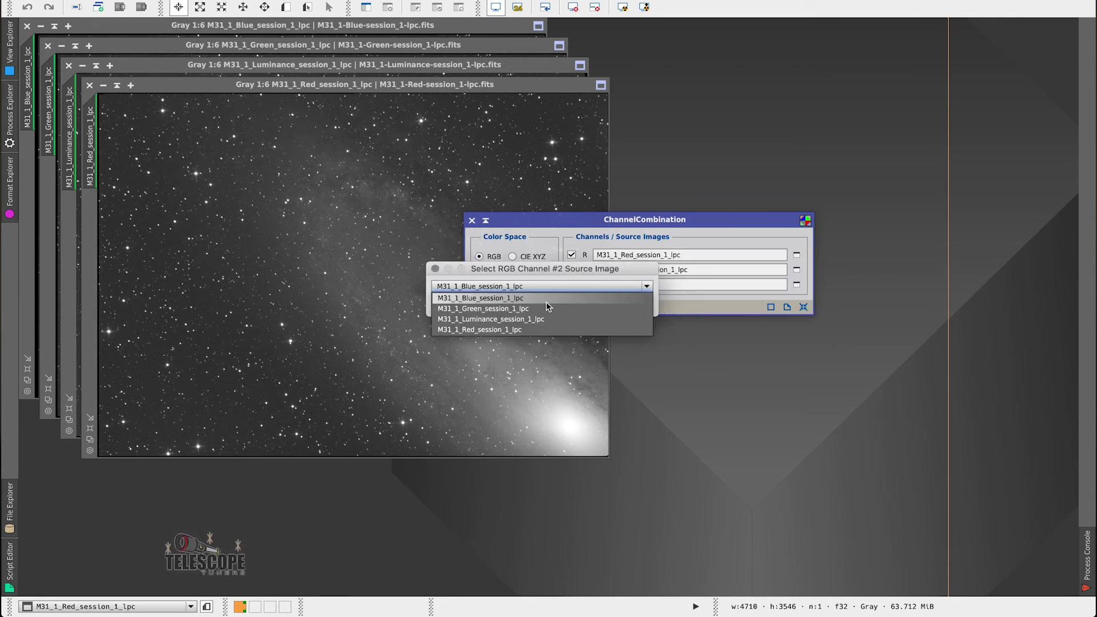
{"action": "left_click", "coordinate": [520, 299]}
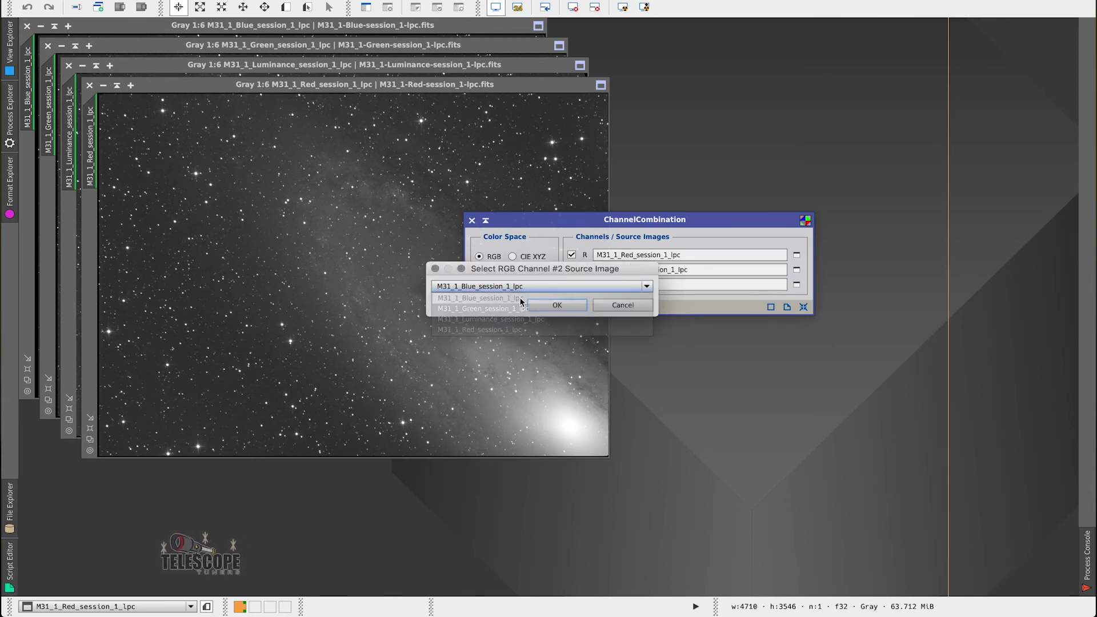
{"action": "left_click", "coordinate": [557, 305]}
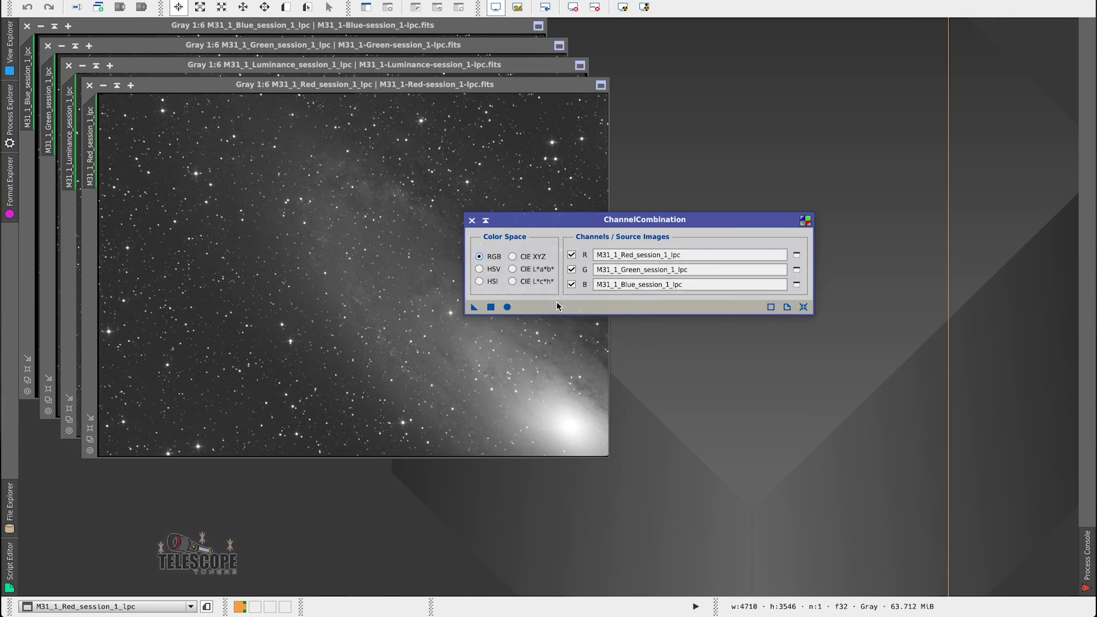
{"action": "left_click", "coordinate": [507, 307]}
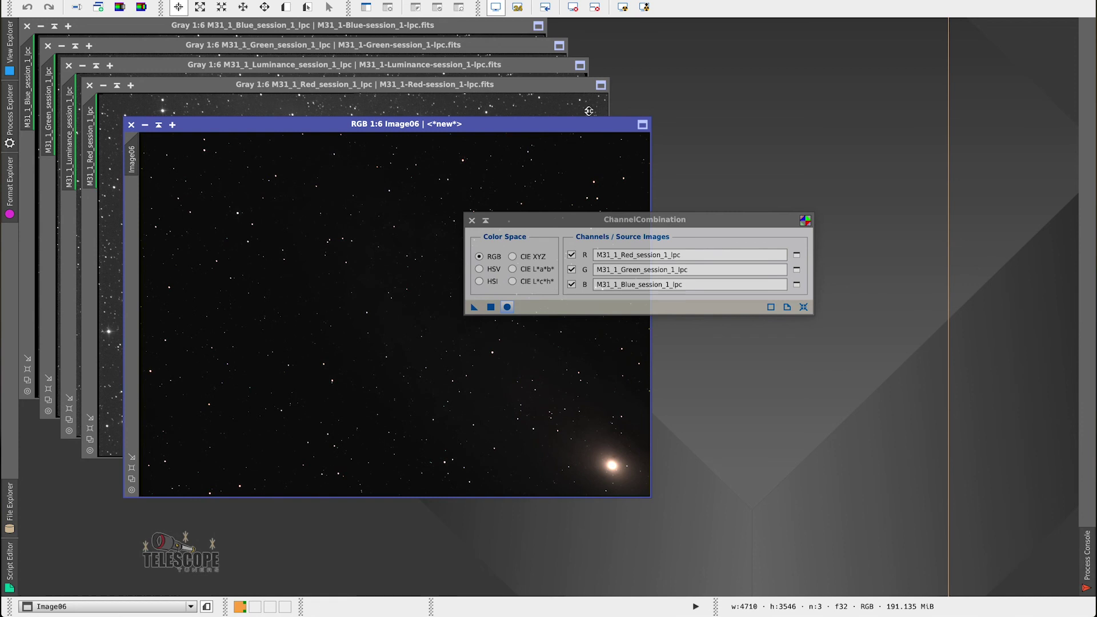
Apply STF auto-stretch to Image06 to reveal M31's spiral arms and core.
{"action": "left_click", "coordinate": [623, 7]}
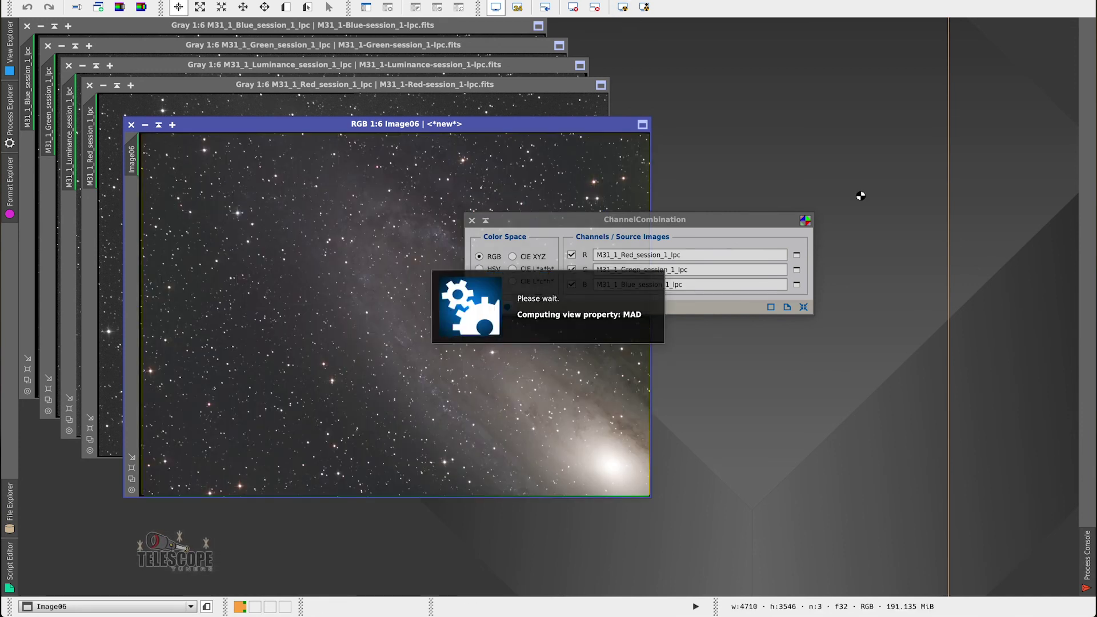